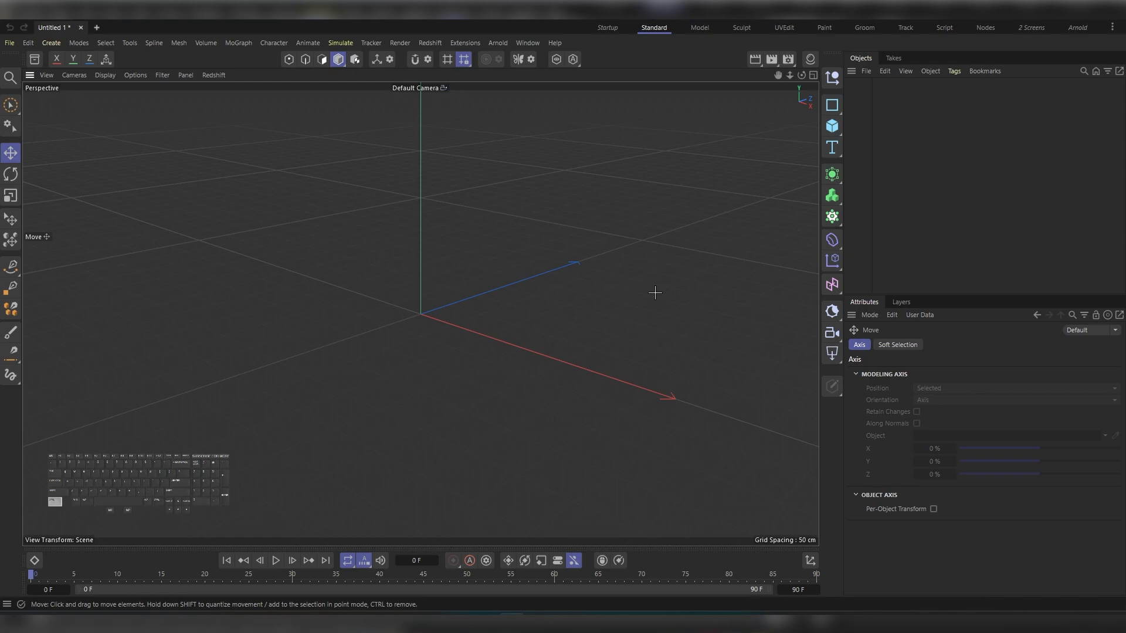
# Open the Dismissing Gesture and Salute FBX files together from the FBX folder on the Desktop.
pyautogui.hotkey('ctrl', 'o')
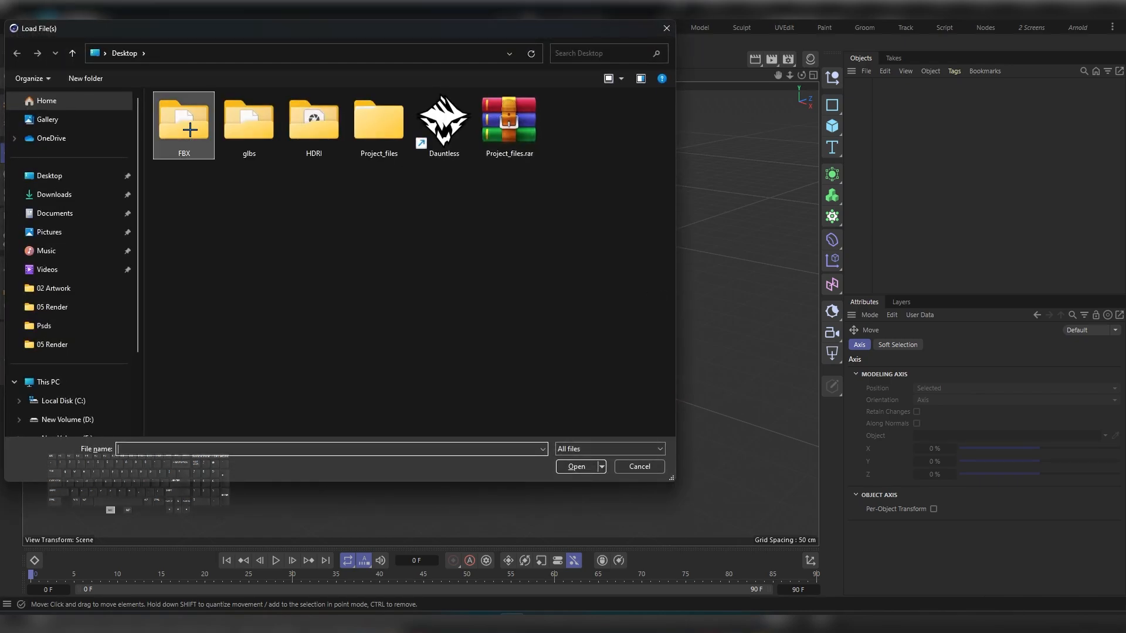
pyautogui.doubleClick(182, 122)
pyautogui.moveTo(243, 188); pyautogui.dragTo(209, 154)
pyautogui.click(577, 467)
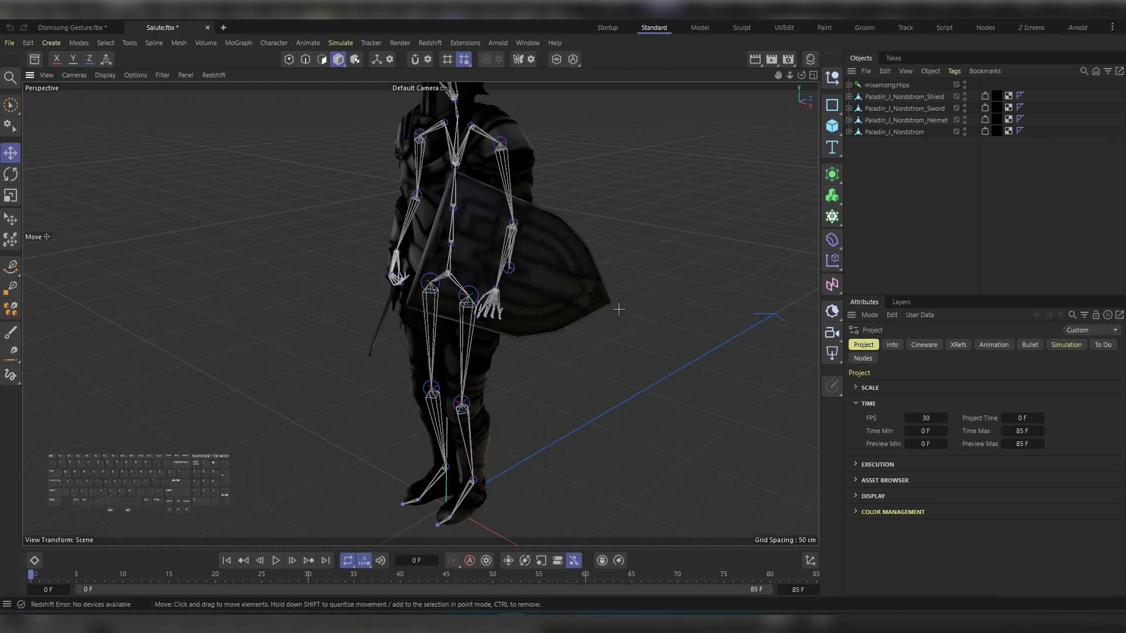
# Group all objects of the Salute scene under a null named Salute and copy it into the Dismissing Gesture scene.
pyautogui.moveTo(924, 175); pyautogui.dragTo(846, 80)
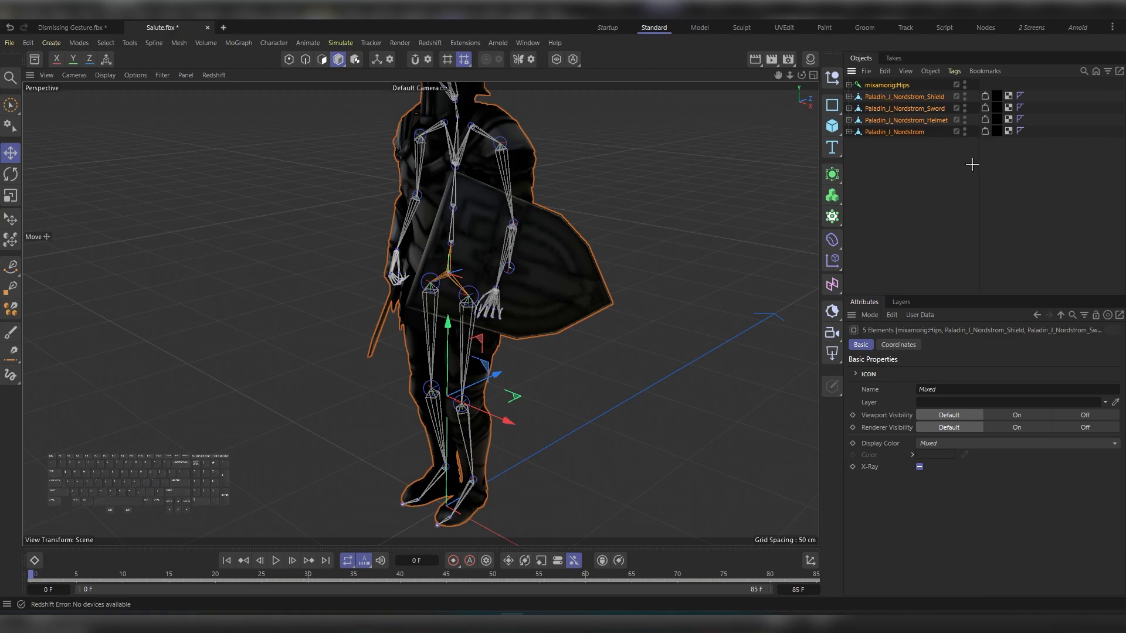
pyautogui.hotkey('alt', 'g')
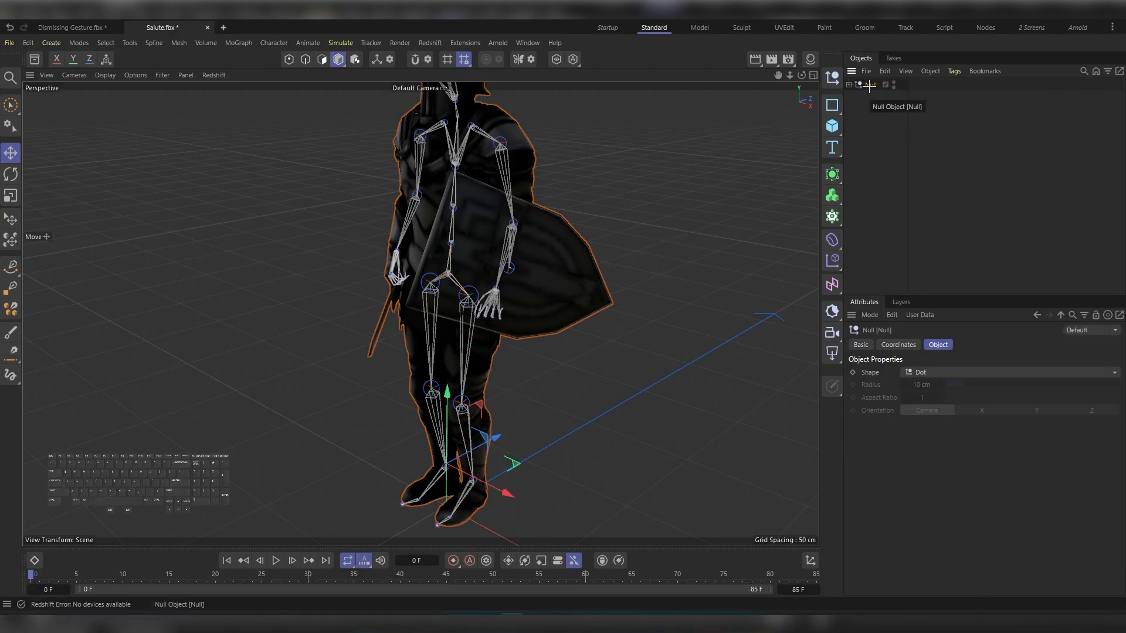
pyautogui.doubleClick(871, 86)
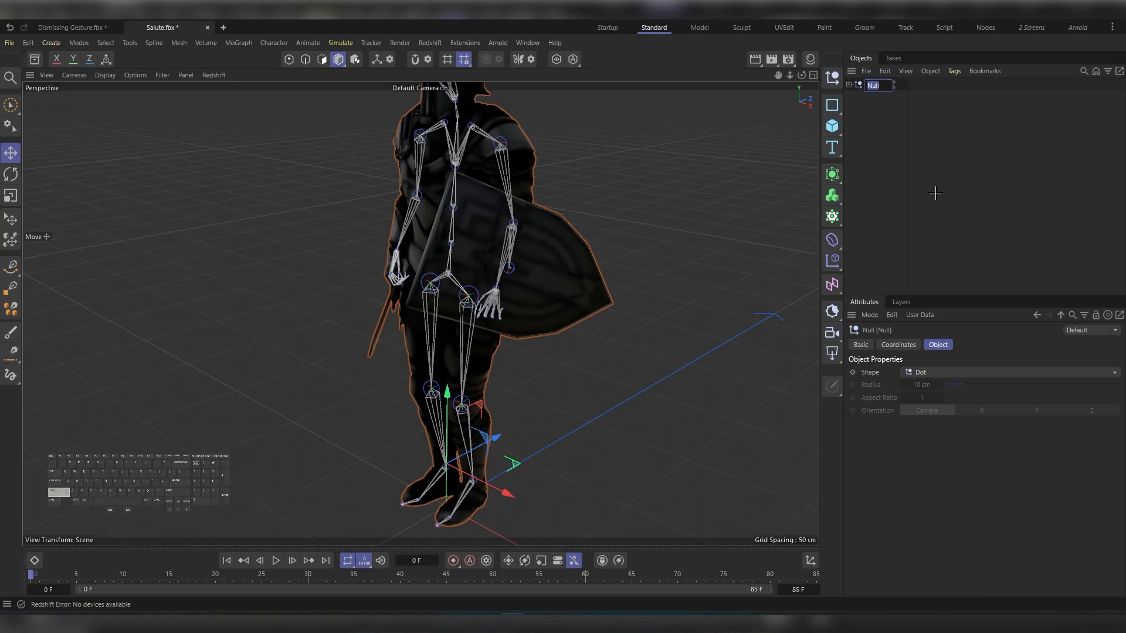
pyautogui.write('Salute')
pyautogui.press('Return')
pyautogui.click(77, 29)
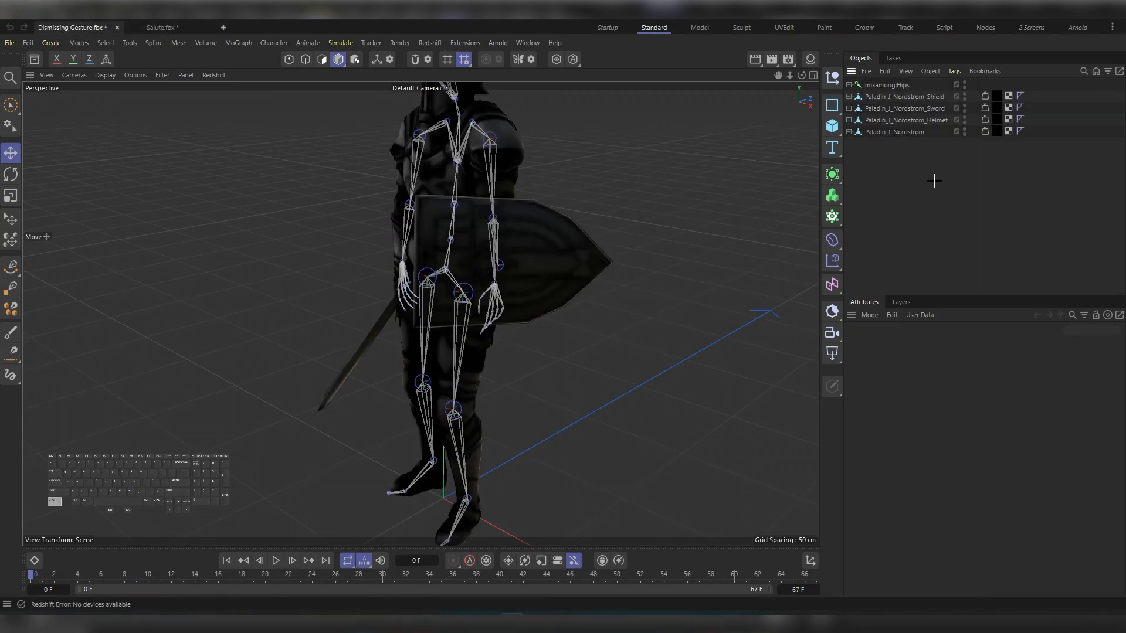
pyautogui.hotkey('ctrl', 'v')
# Group the Dismissing Gesture scene's original hips joint and four Paladin meshes under a null named Dis and hide it.
pyautogui.moveTo(903, 169); pyautogui.dragTo(839, 93)
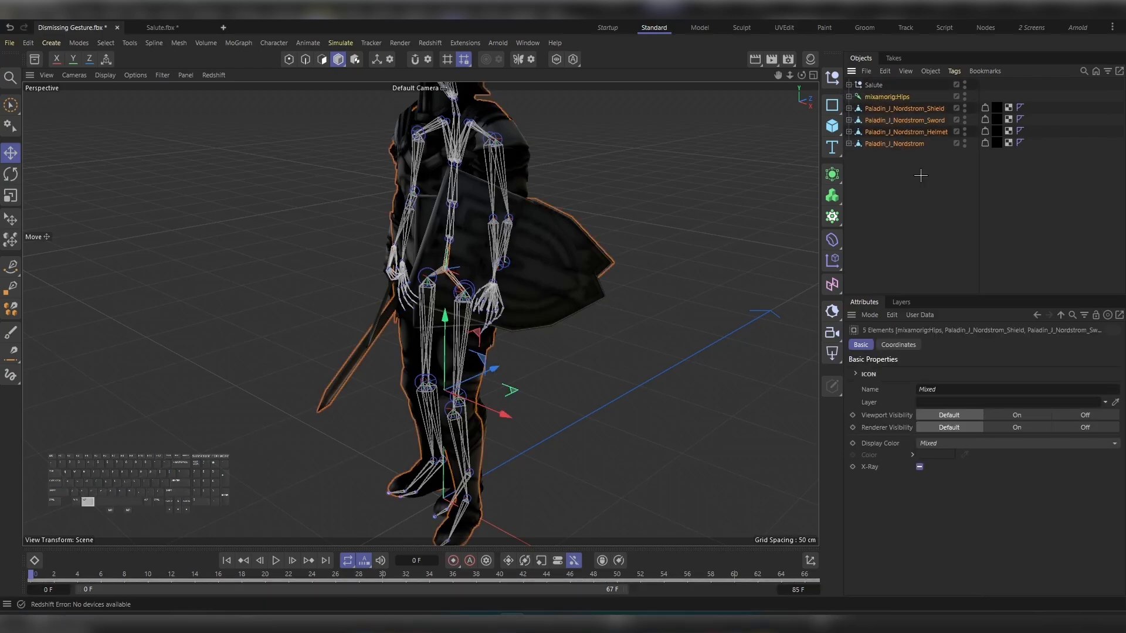
pyautogui.hotkey('alt', 'g')
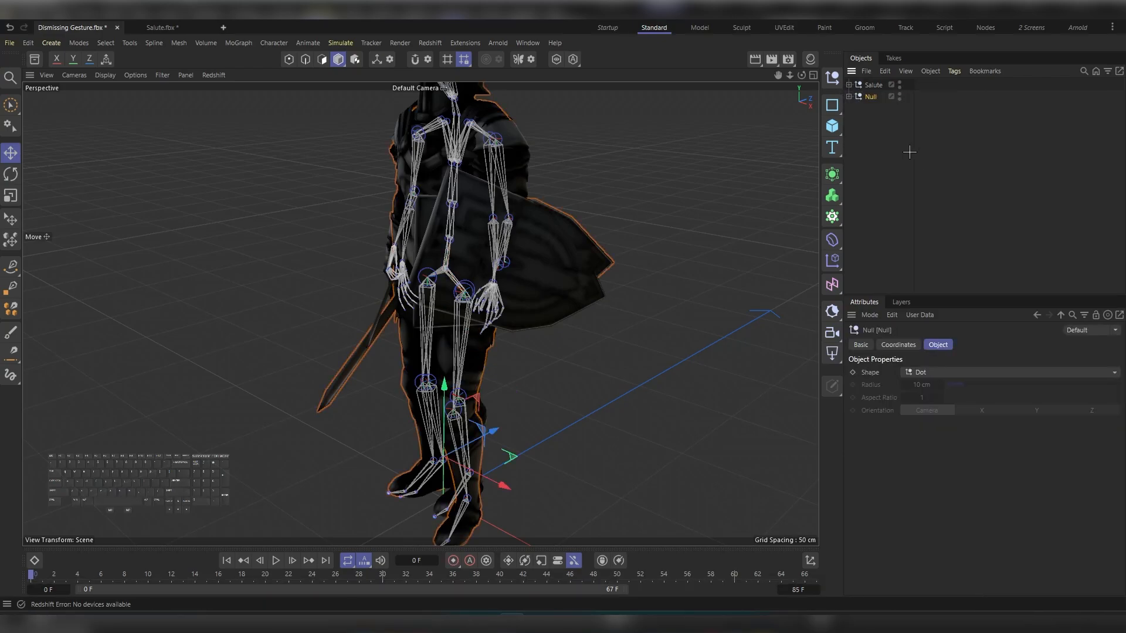
pyautogui.doubleClick(871, 98)
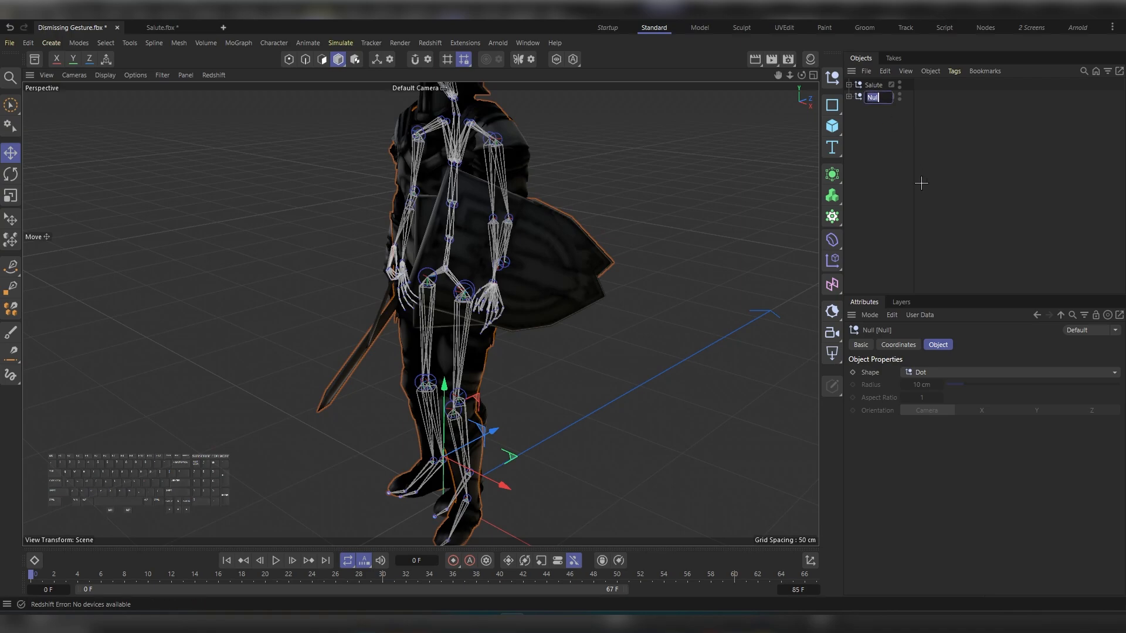
pyautogui.write('Dis')
pyautogui.press('Return')
pyautogui.keyDown('alt'); pyautogui.doubleClick(899, 97); pyautogui.keyUp('alt')
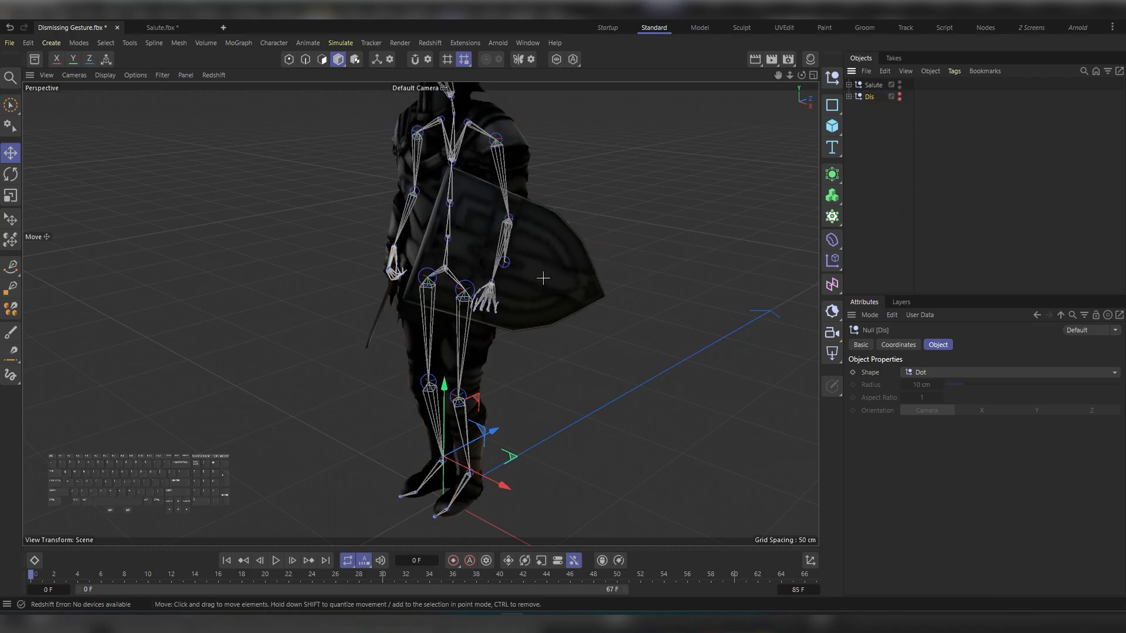
# Add a motion clip to the Salute null covering frames 0 to 85, including position, rotation and parameter animation.
pyautogui.keyDown('alt'); pyautogui.moveTo(463, 205); pyautogui.dragTo(461, 235); pyautogui.keyUp('alt')
pyautogui.keyDown('alt'); pyautogui.moveTo(461, 235); pyautogui.dragTo(405, 235, button='right'); pyautogui.keyUp('alt')
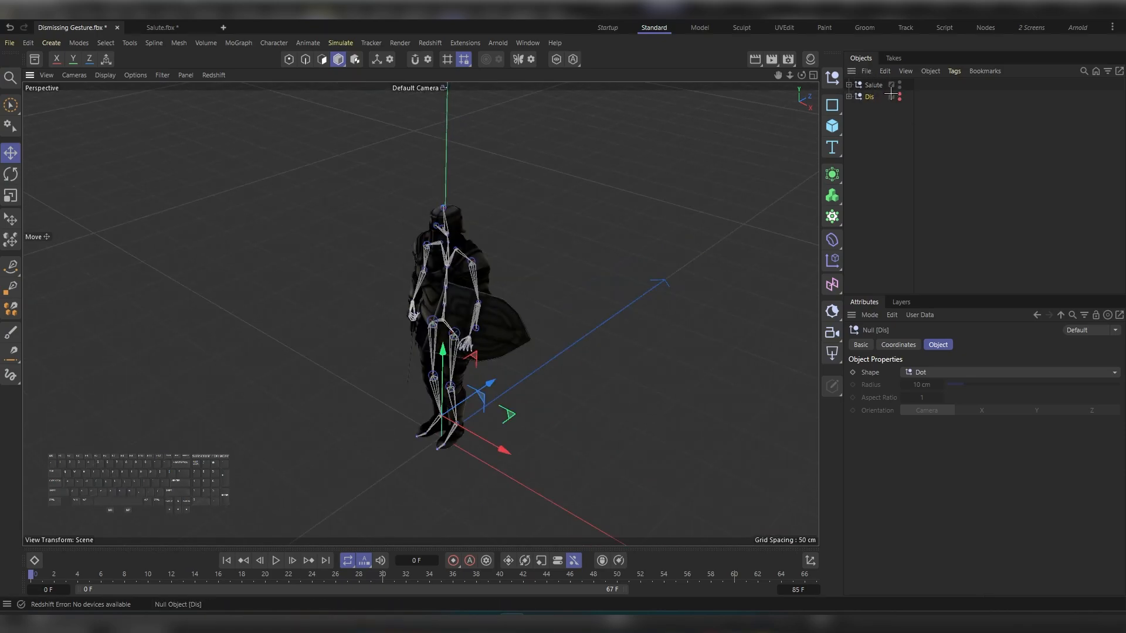
pyautogui.click(868, 85)
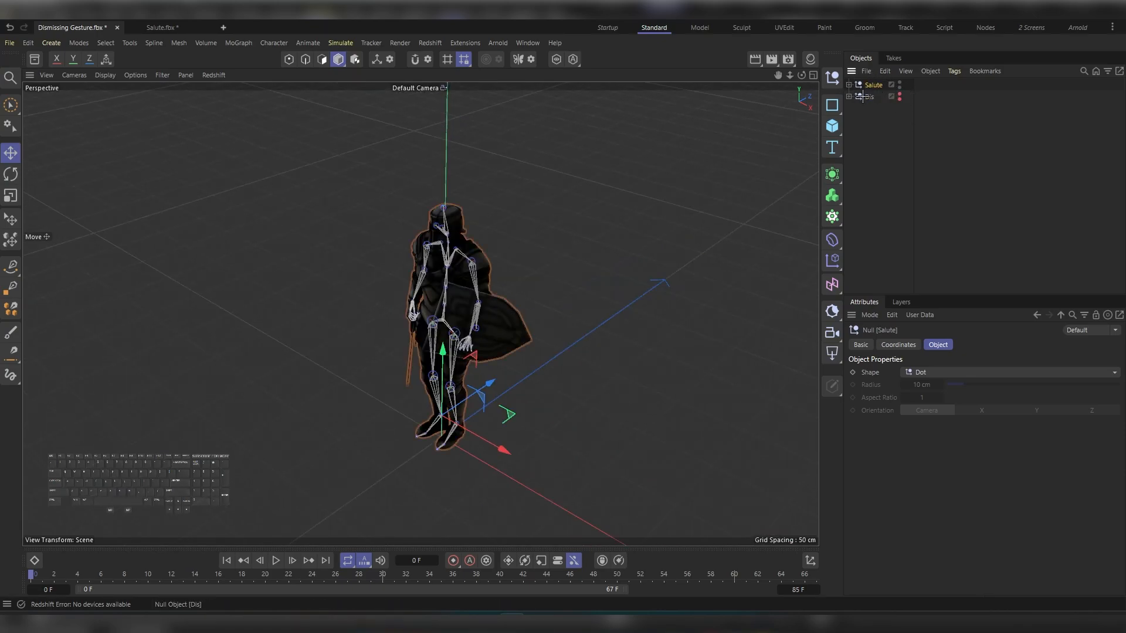
pyautogui.click(311, 43)
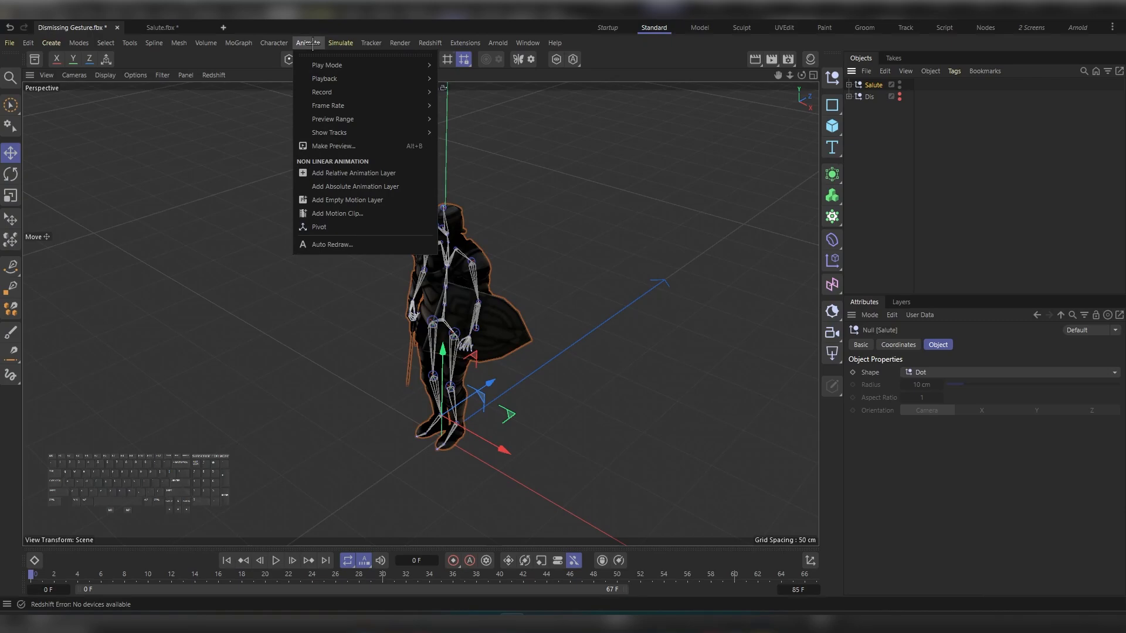
pyautogui.click(383, 214)
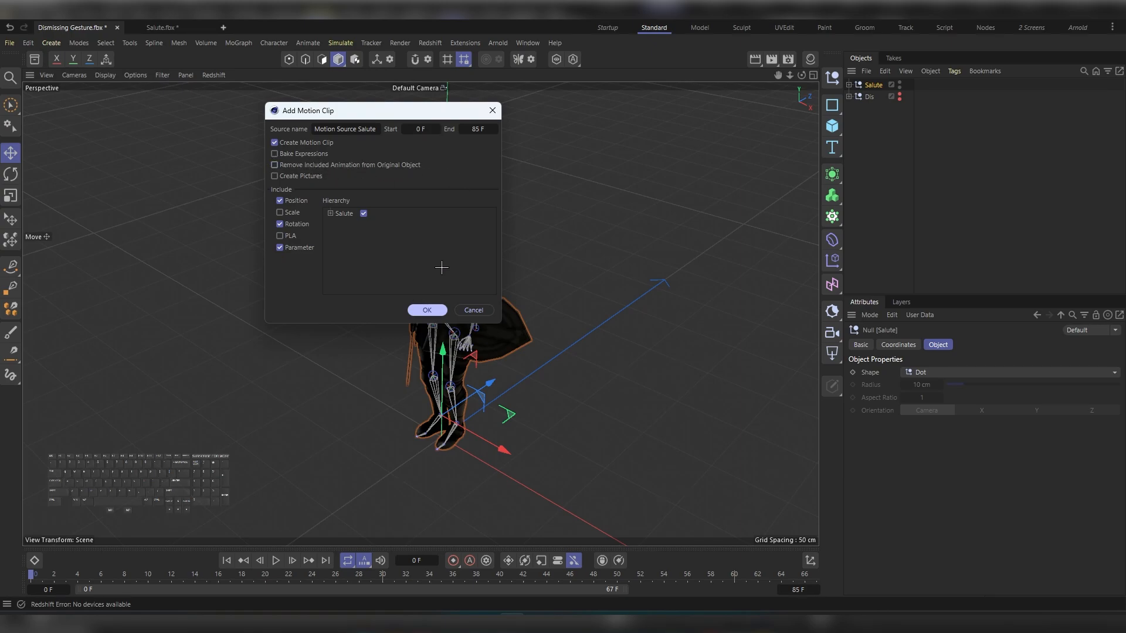
pyautogui.click(427, 309)
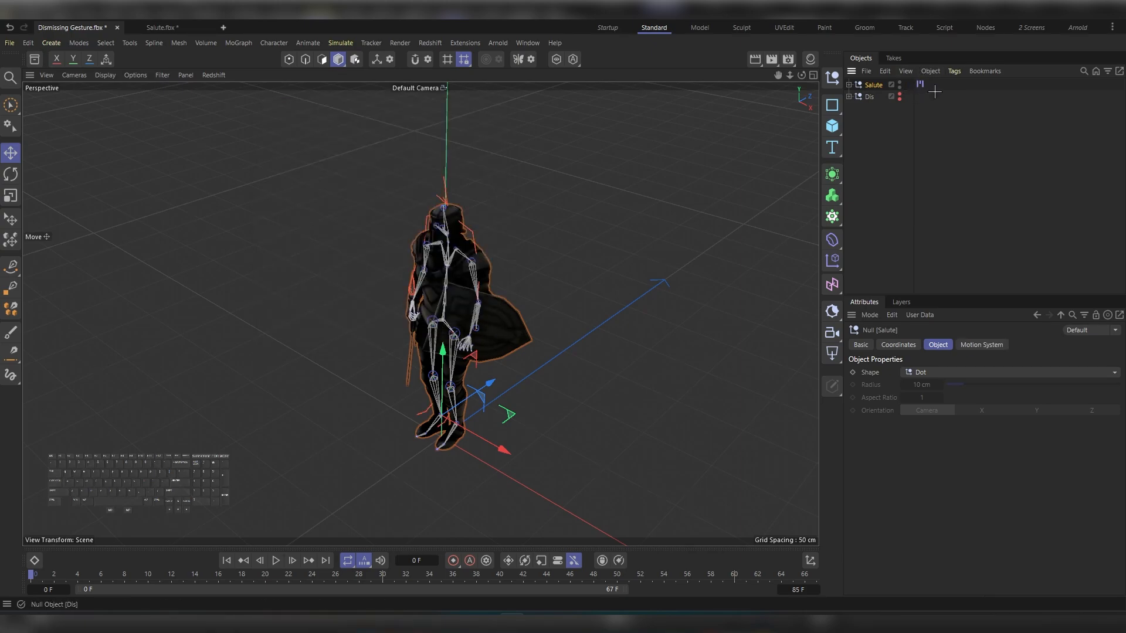
# Hide the Salute null and show the Dis null in the viewport.
pyautogui.keyDown('alt'); pyautogui.click(900, 84); pyautogui.keyUp('alt')
pyautogui.keyDown('alt'); pyautogui.click(899, 84); pyautogui.keyUp('alt')
pyautogui.keyDown('alt'); pyautogui.click(899, 95); pyautogui.keyUp('alt')
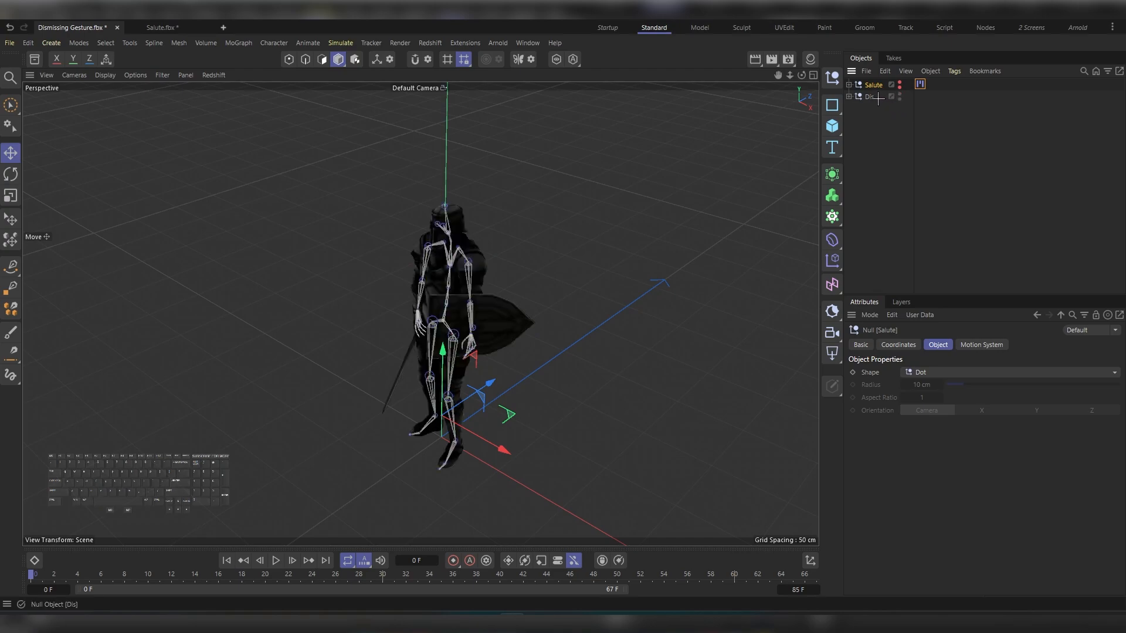
# Add a motion clip to the Dis null covering frames 0 to 67, and switch the visible character back to Salute.
pyautogui.click(872, 97)
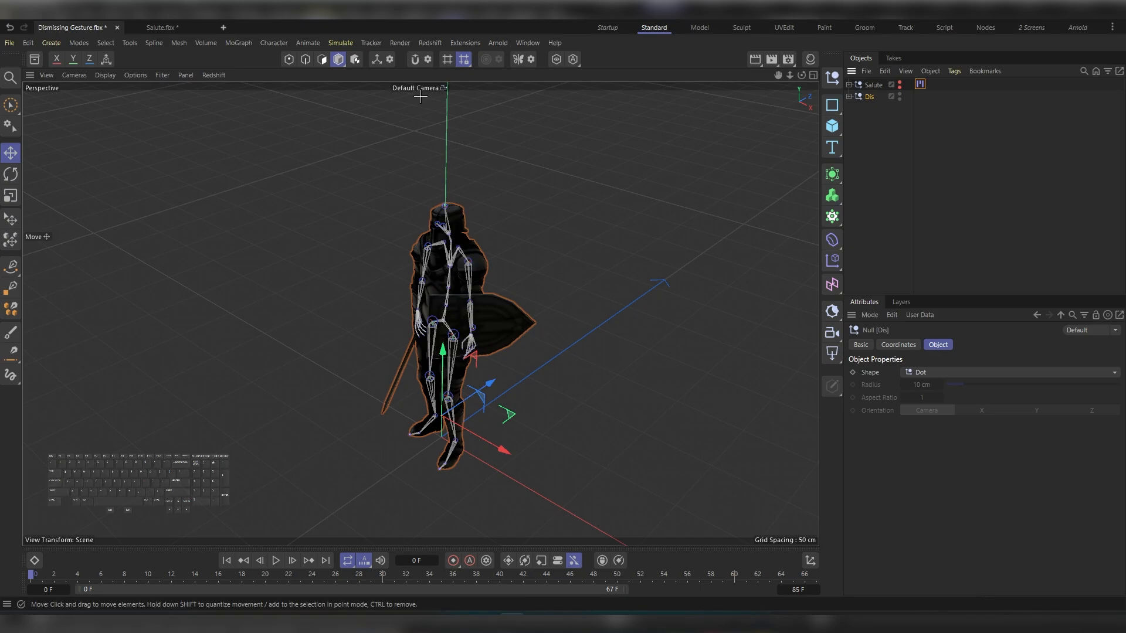
pyautogui.click(308, 43)
pyautogui.click(375, 211)
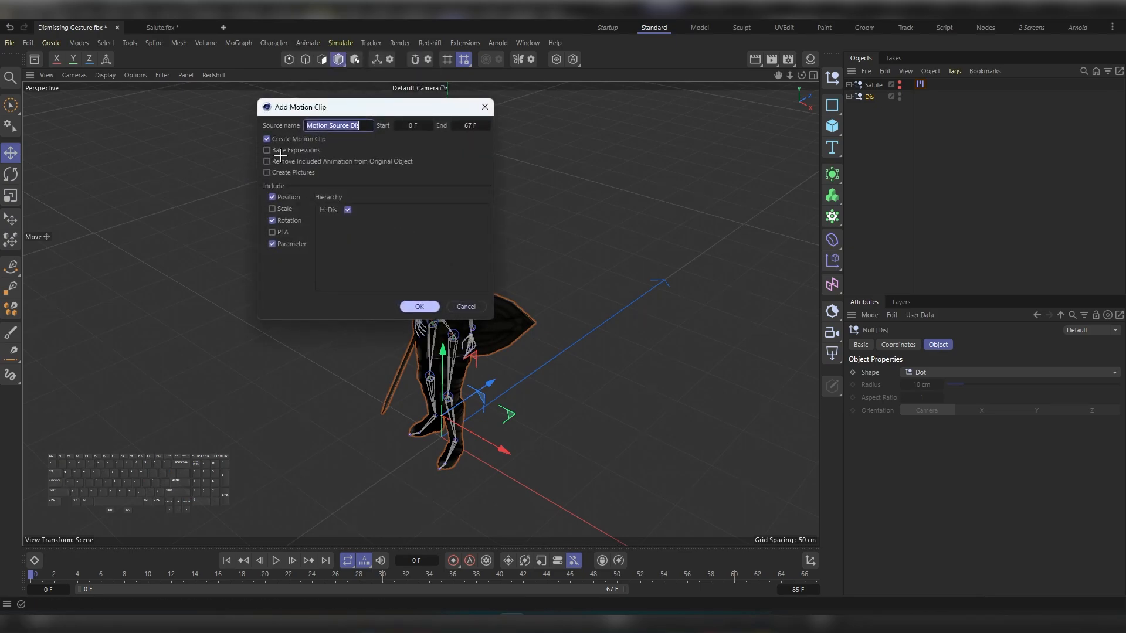
pyautogui.click(419, 306)
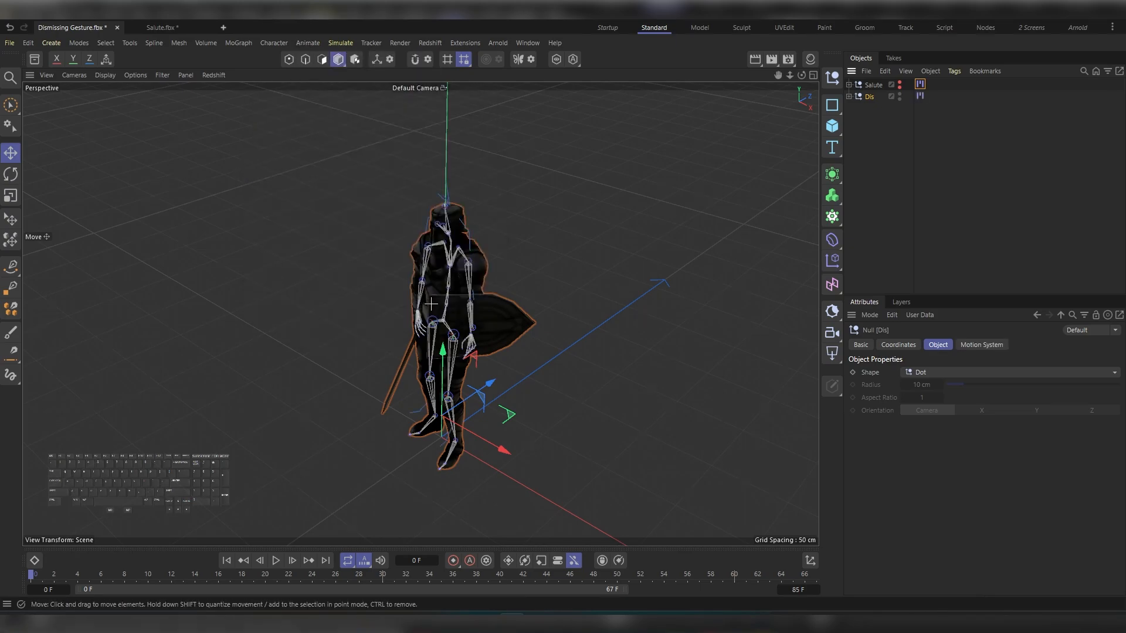
pyautogui.keyDown('alt'); pyautogui.click(899, 97); pyautogui.keyUp('alt')
pyautogui.keyDown('alt'); pyautogui.click(899, 84); pyautogui.keyUp('alt')
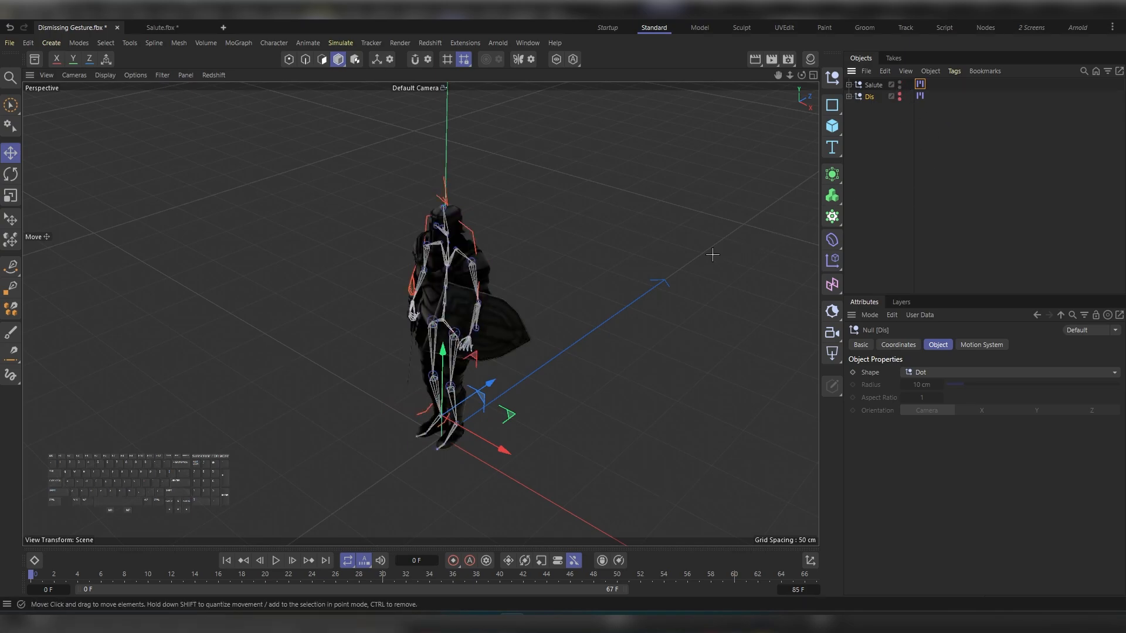
# Open the Timeline with its dope sheet and enlarge it beneath the viewport.
pyautogui.press('shift')
pyautogui.hotkey('shift', 'F3')
pyautogui.moveTo(318, 471); pyautogui.dragTo(323, 351)
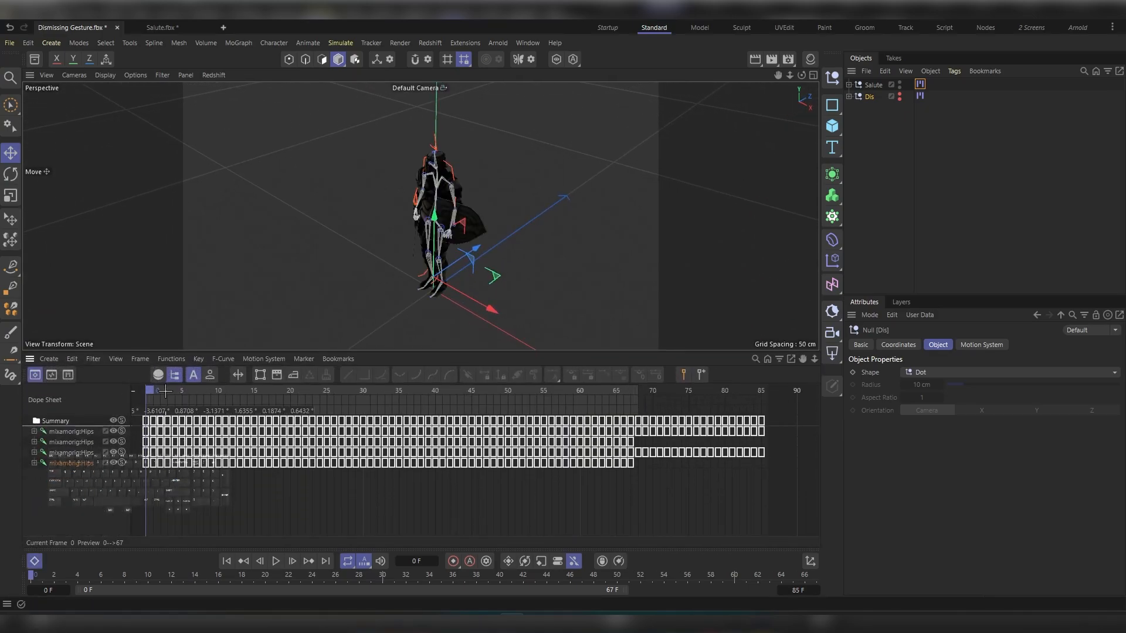
pyautogui.moveTo(152, 388); pyautogui.dragTo(743, 384)
pyautogui.hotkey('shift', 'f')
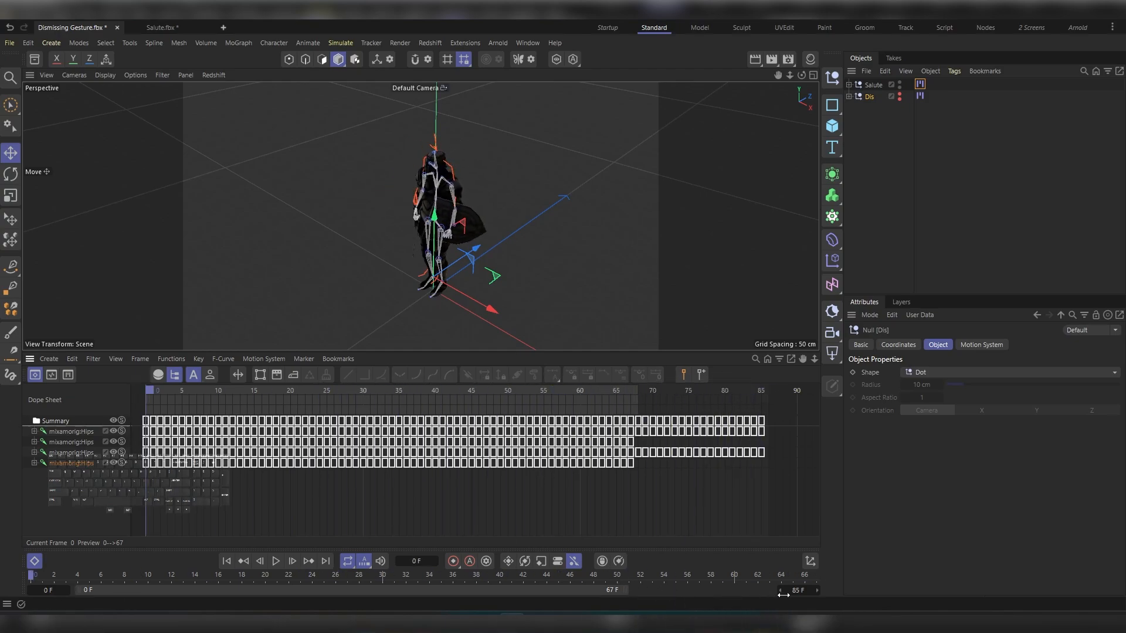
# Extend the preview range and set the project's end frame to 150.
pyautogui.moveTo(626, 590); pyautogui.dragTo(765, 591)
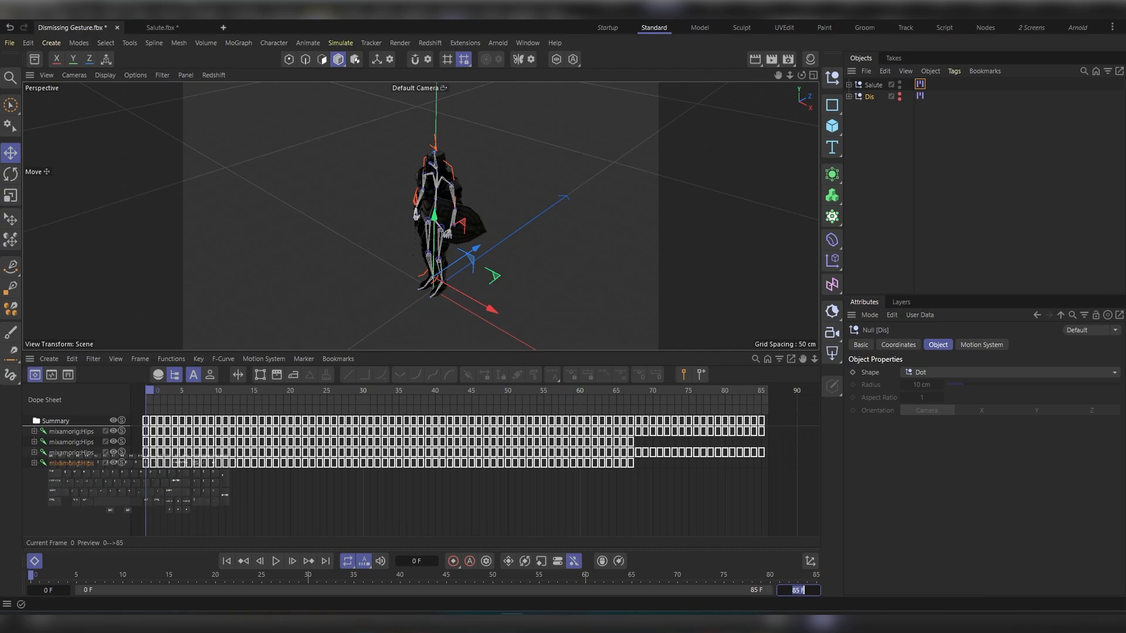
pyautogui.write('150')
pyautogui.press('Return')
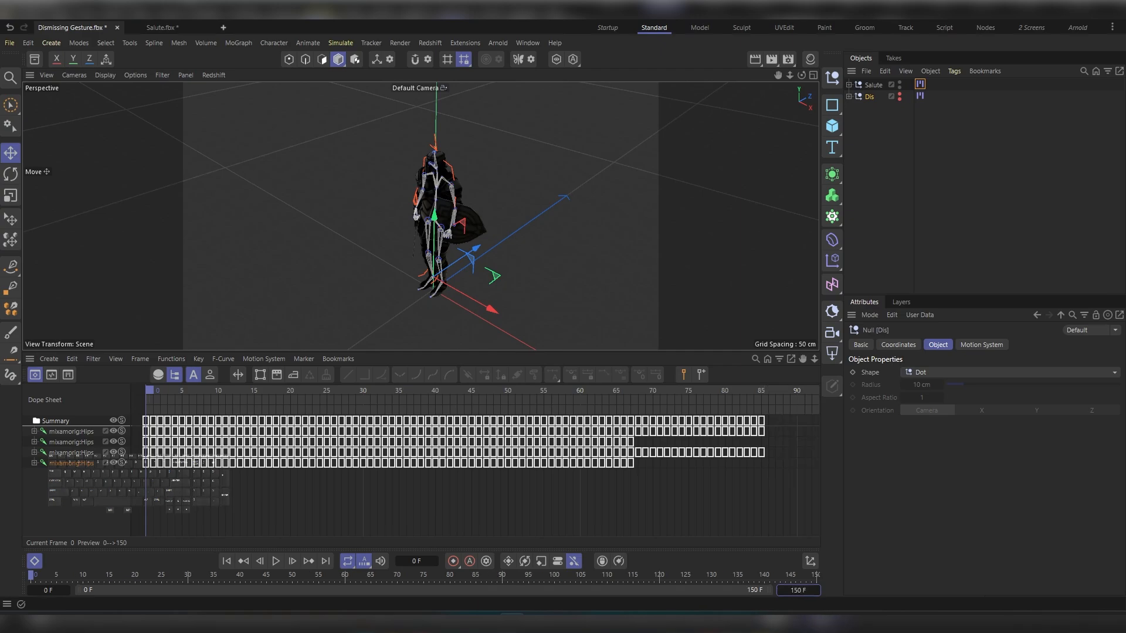
# Switch the Timeline to Motion Mode and place Motion Source Dis on the Salute layer, starting at frame 100.
pyautogui.click(68, 374)
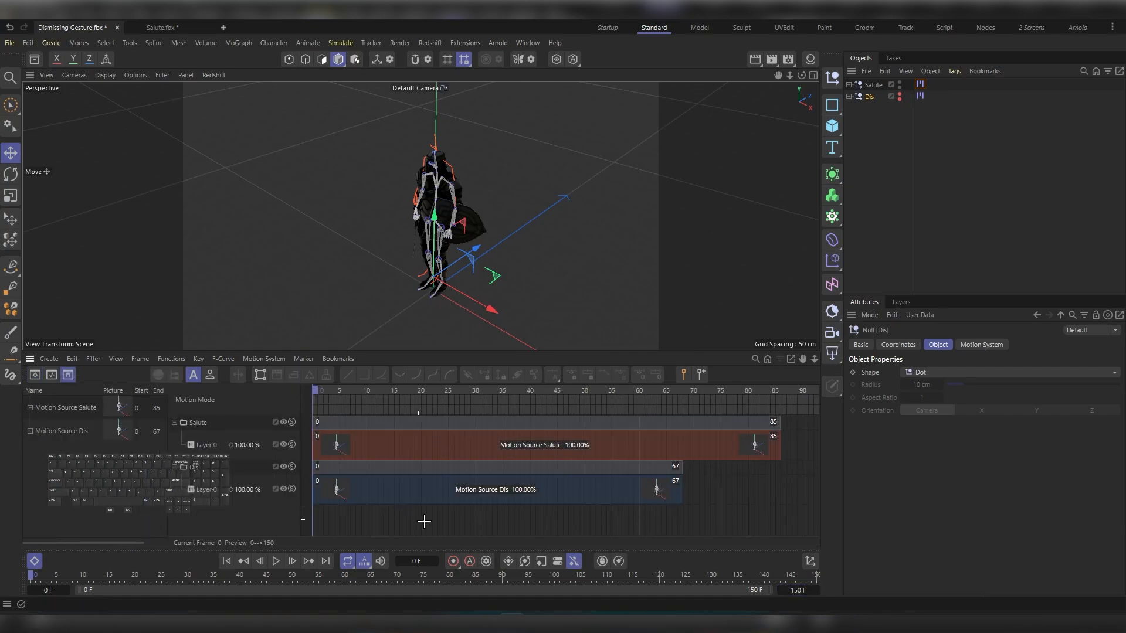
pyautogui.keyDown('alt'); pyautogui.moveTo(716, 507); pyautogui.dragTo(656, 508, button='right'); pyautogui.keyUp('alt')
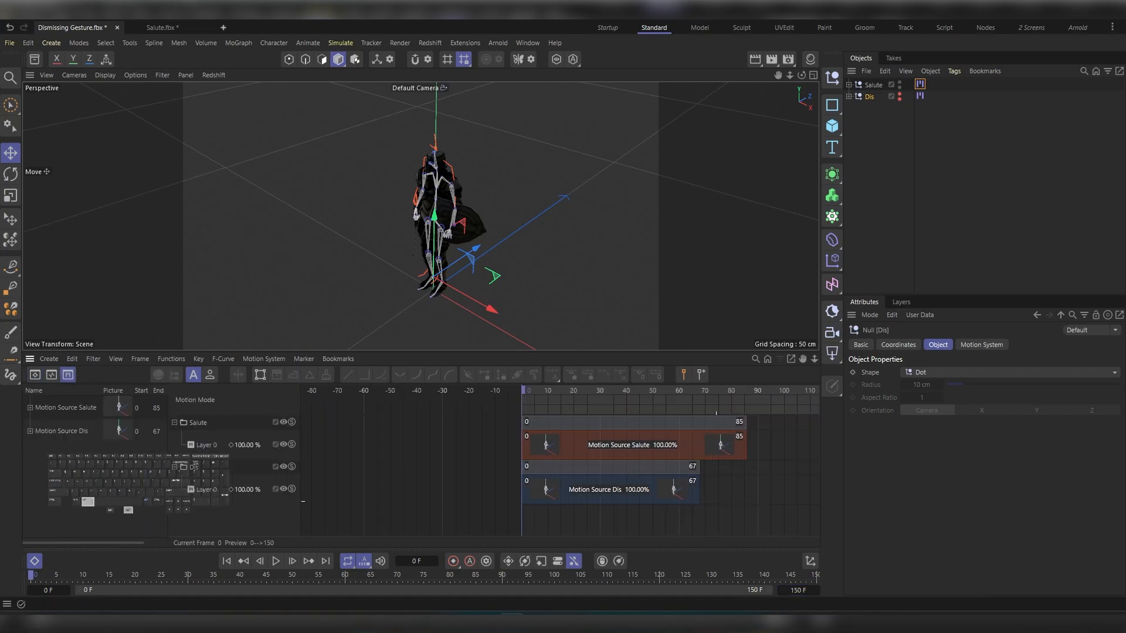
pyautogui.keyDown('alt'); pyautogui.moveTo(775, 496); pyautogui.dragTo(633, 497, button='middle'); pyautogui.keyUp('alt')
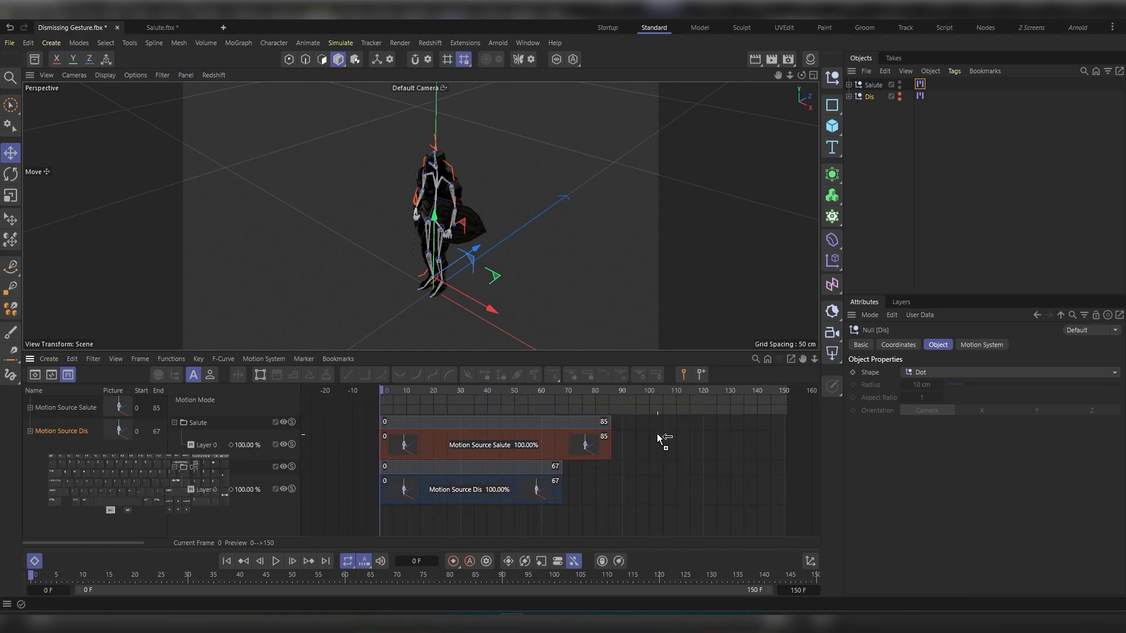
pyautogui.moveTo(650, 437); pyautogui.dragTo(650, 437)
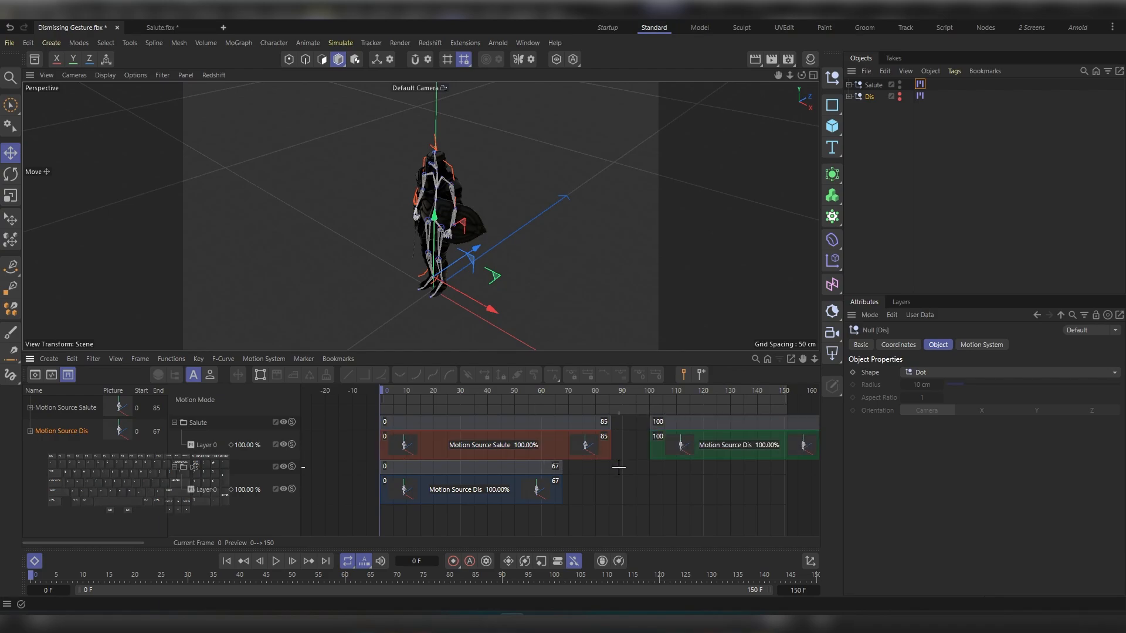
# Move the added Dis clip to start at frame 74, overlapping the Salute clip, and play the blended animation.
pyautogui.moveTo(732, 436); pyautogui.dragTo(663, 429)
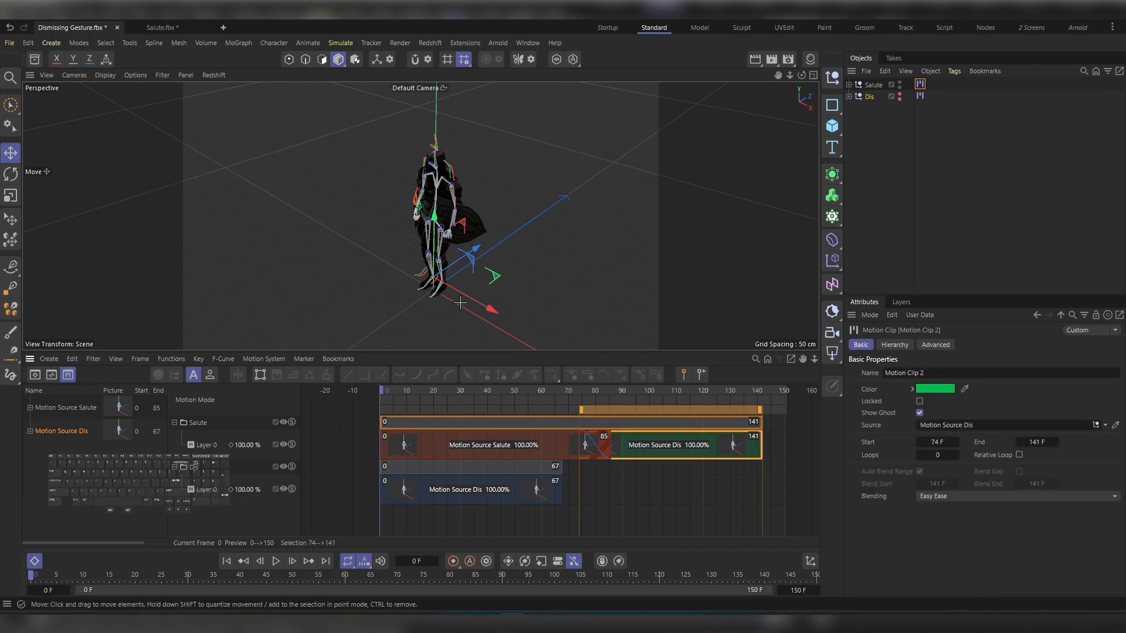
pyautogui.press('F8')
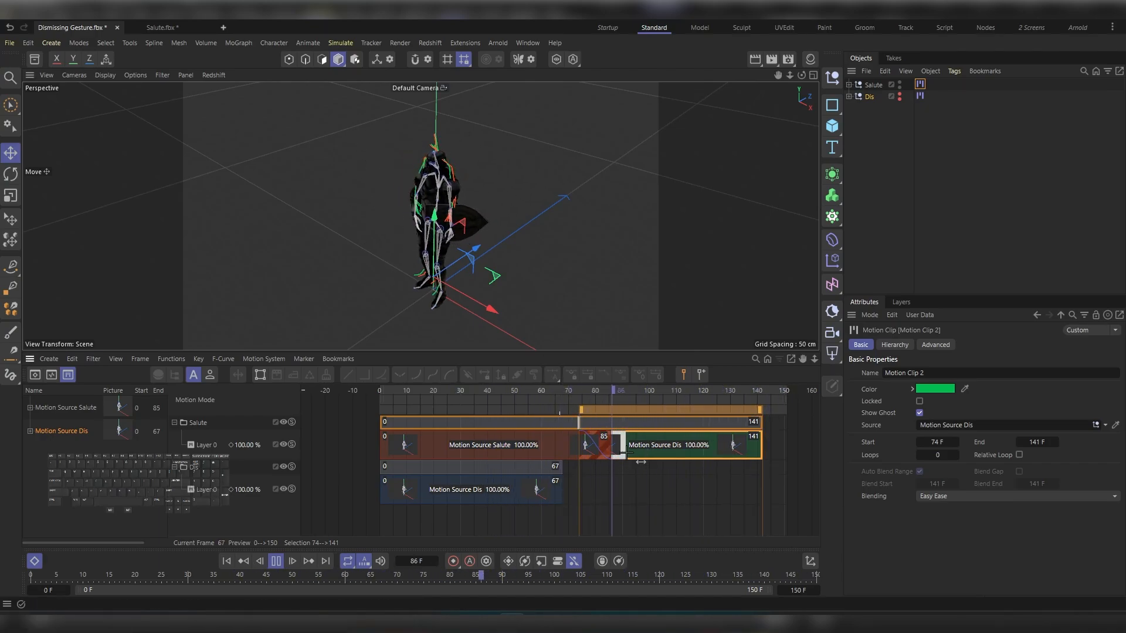
pyautogui.press('F8')
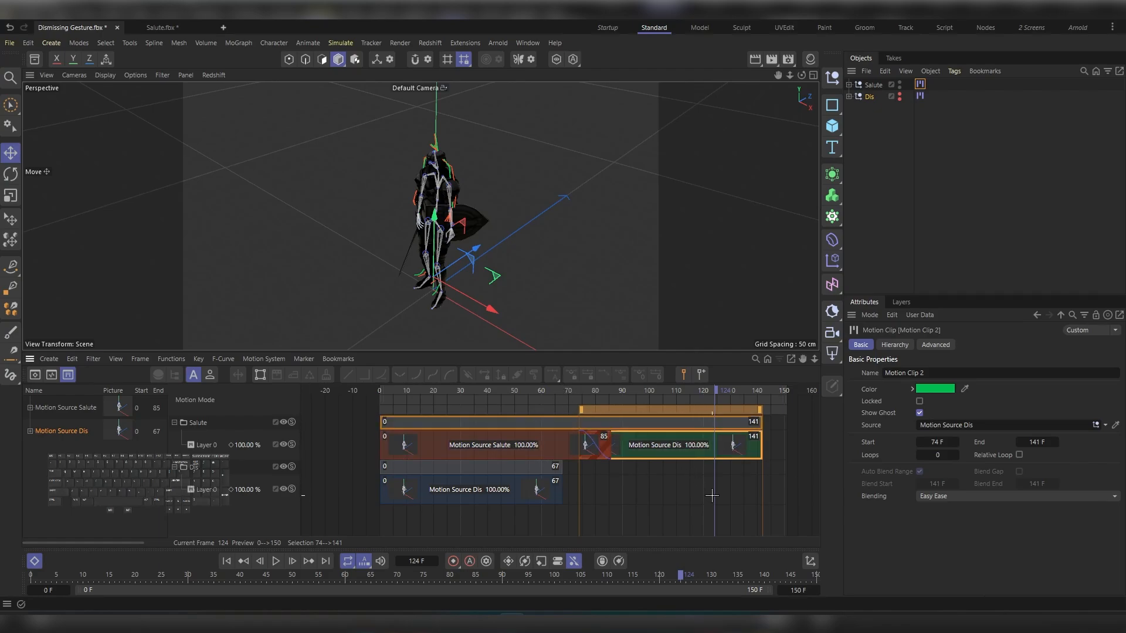
# Adjust the overlap so the Dis clip on the Salute layer starts at frame 73, and replay the animation from frame 0.
pyautogui.moveTo(677, 446); pyautogui.dragTo(642, 446)
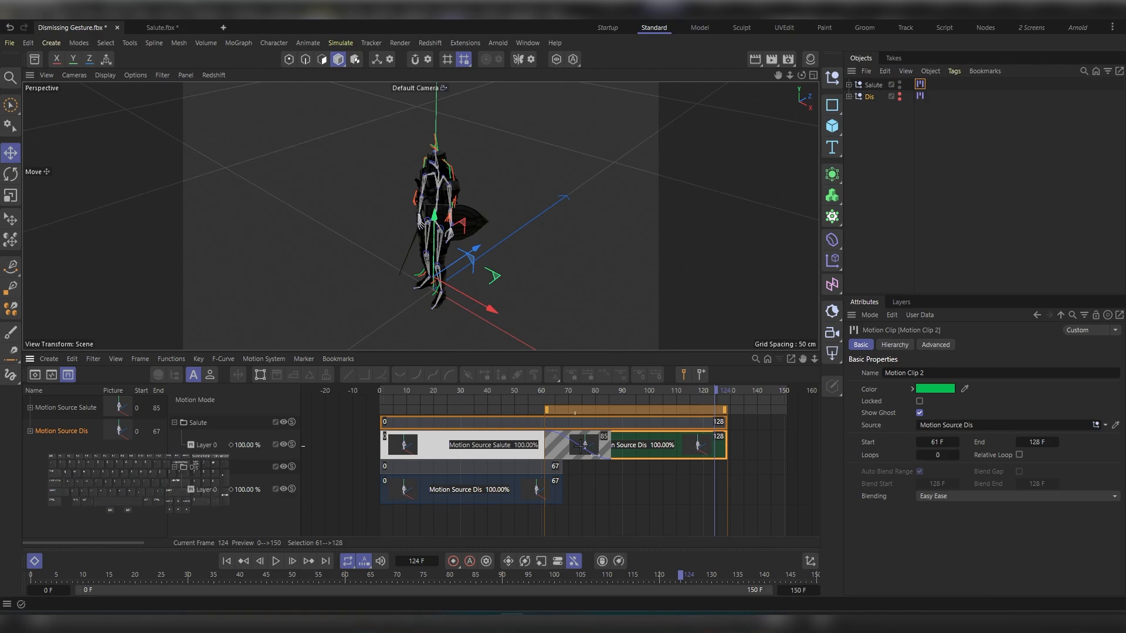
pyautogui.moveTo(630, 445); pyautogui.dragTo(663, 443)
pyautogui.moveTo(538, 395); pyautogui.dragTo(362, 385)
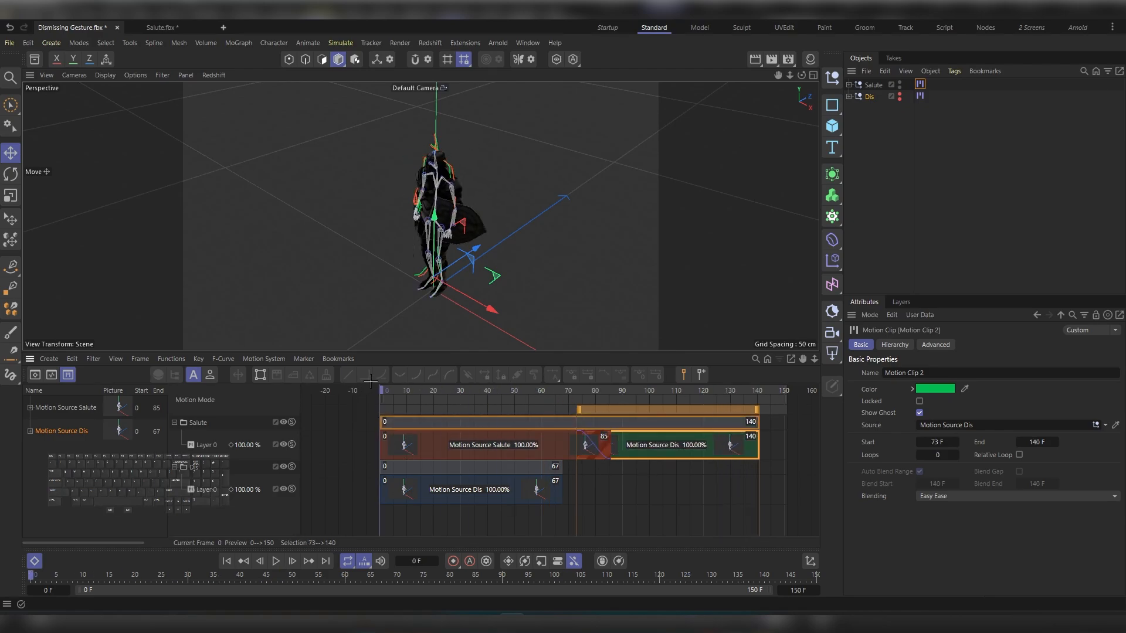
pyautogui.press('F8')
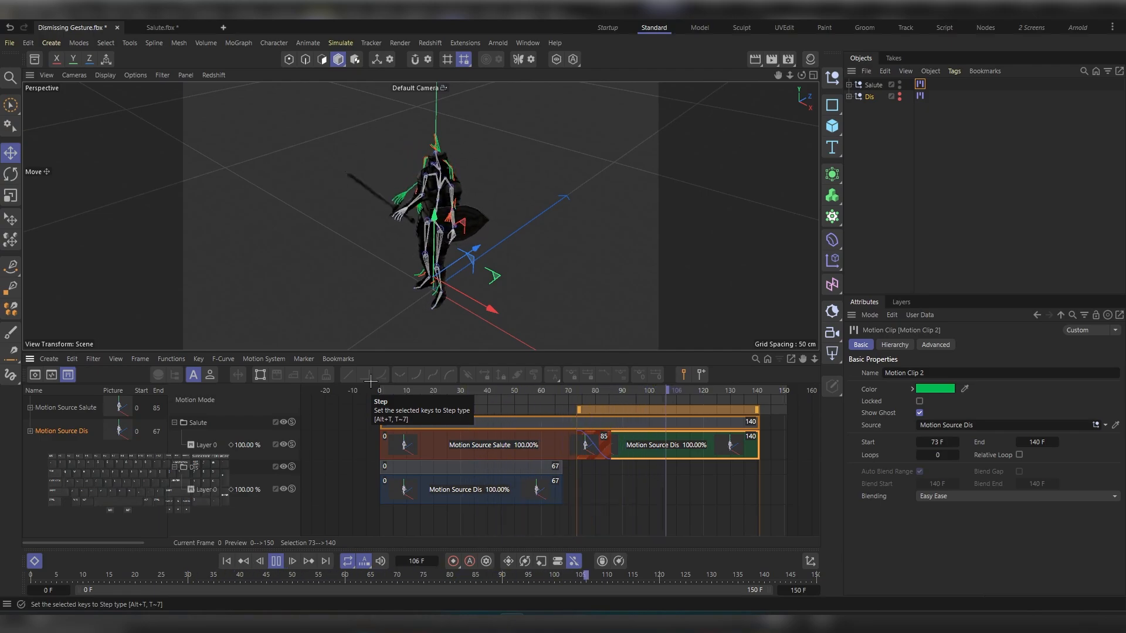
pyautogui.press('F8')
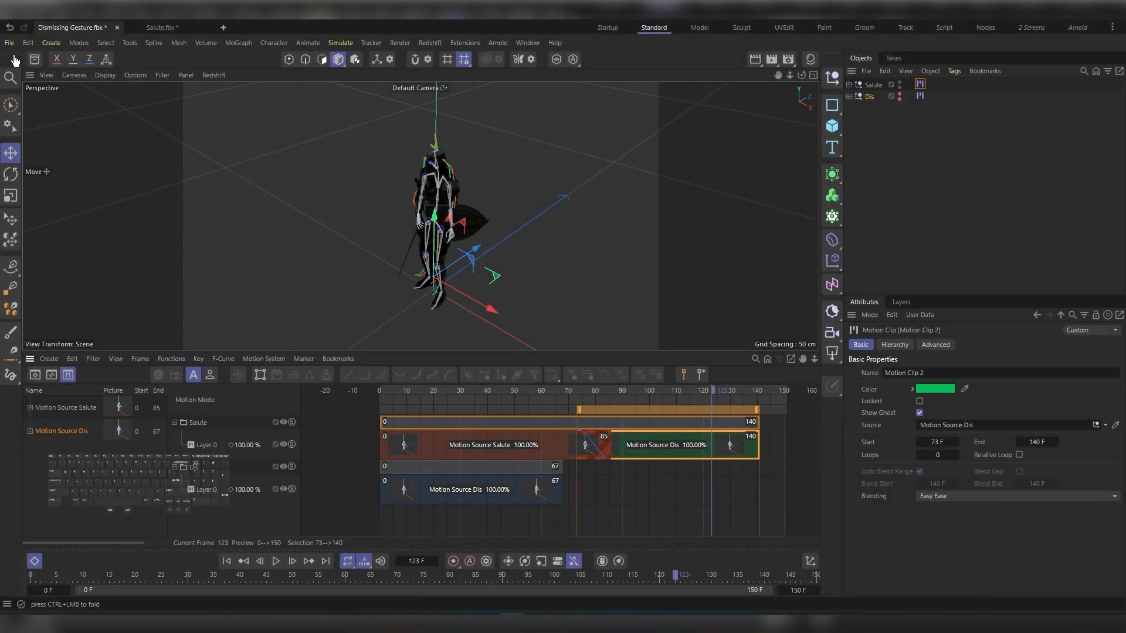
# Examine the glTF export settings for baked animation, materials and optional data, then close them.
pyautogui.click(10, 43)
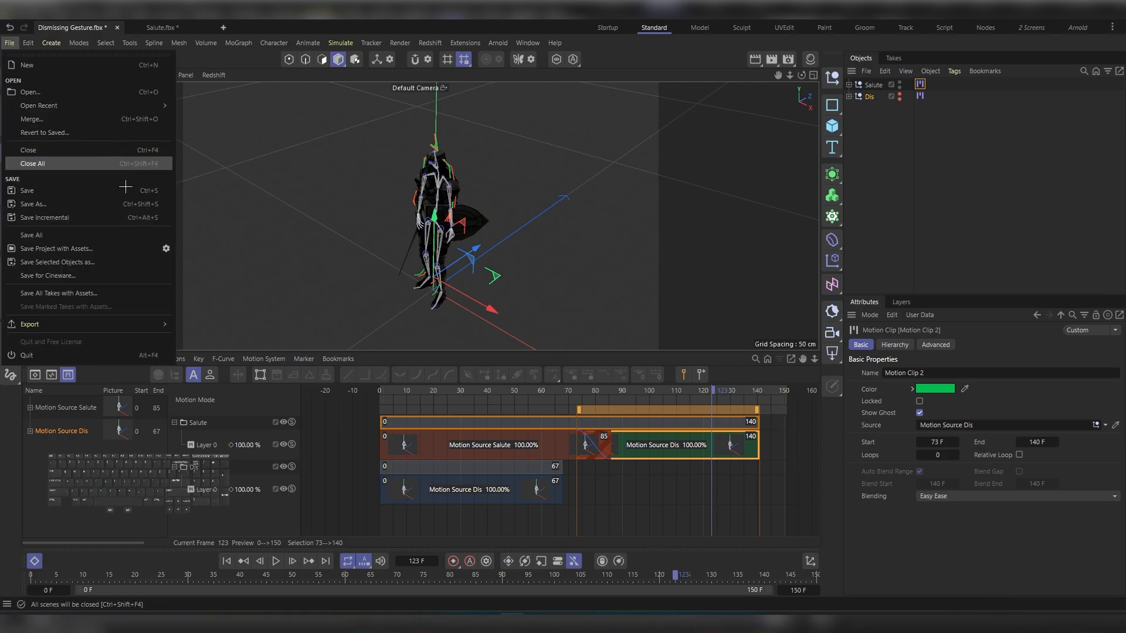
pyautogui.moveTo(163, 326)
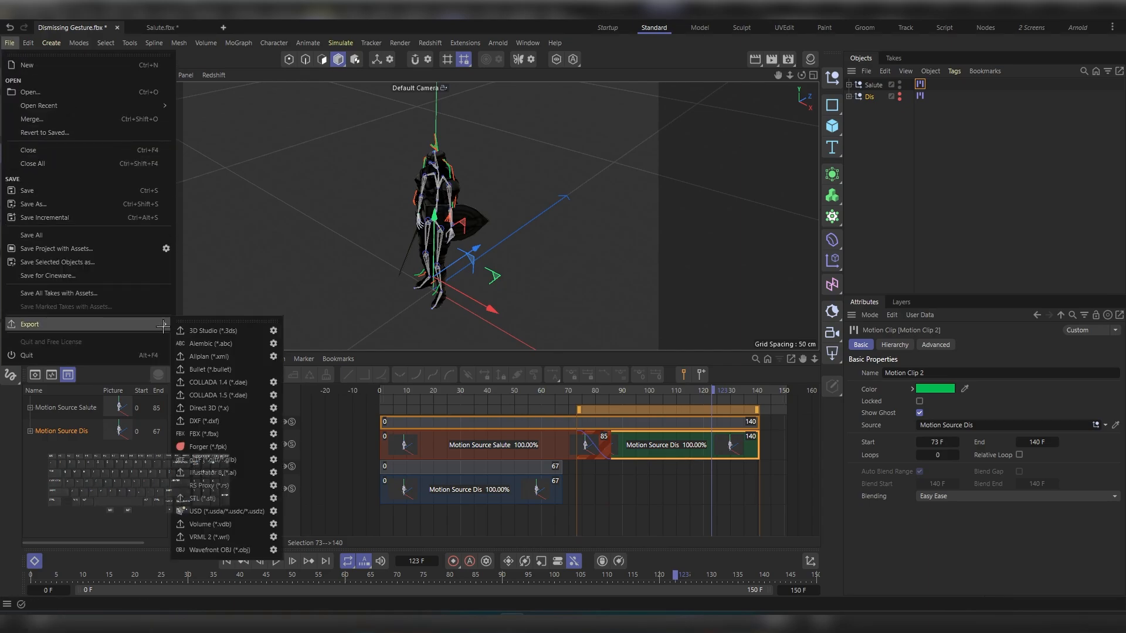
pyautogui.click(274, 460)
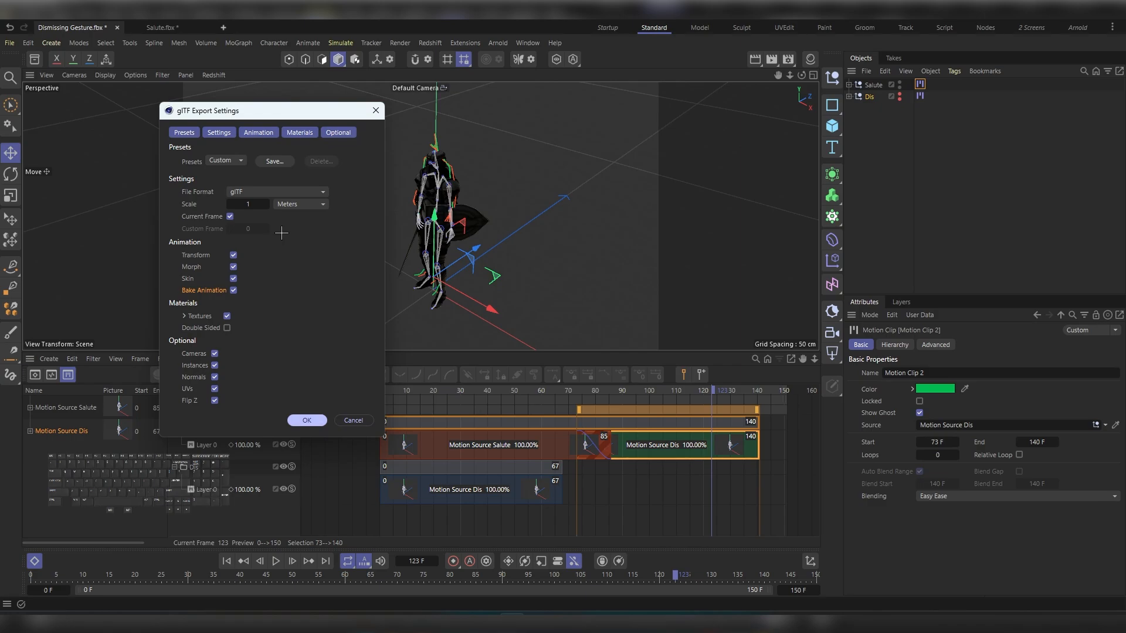
pyautogui.click(354, 421)
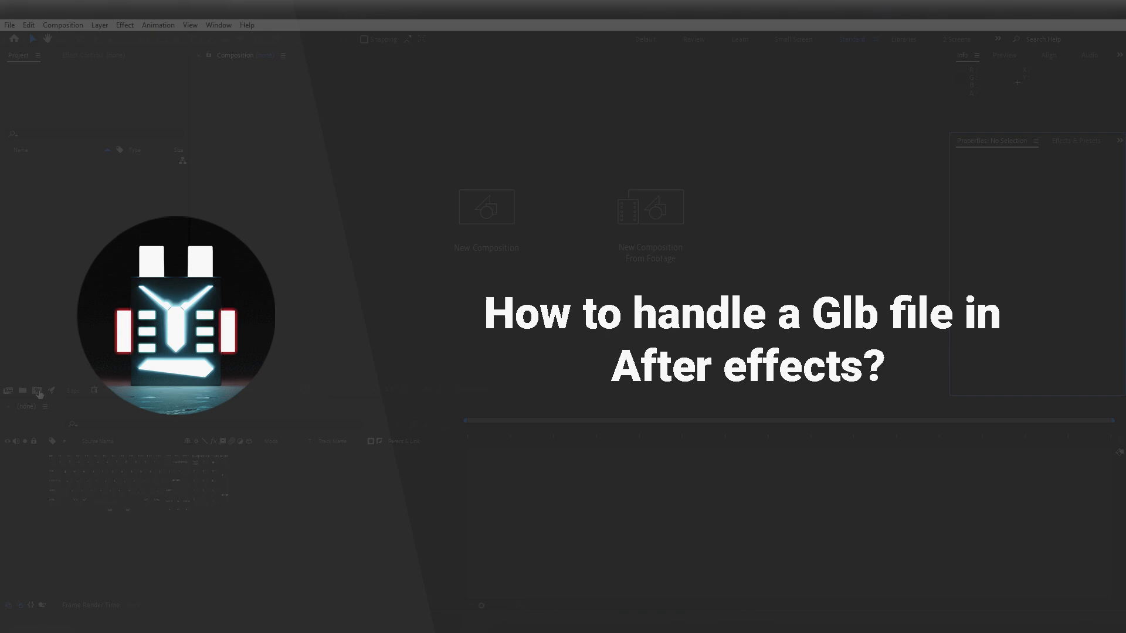
# Switch to After Effects and create a 1920x1080, 25 fps composition named Comp 1 with the Advanced 3D renderer.
pyautogui.hotkey('ctrl', 'n')
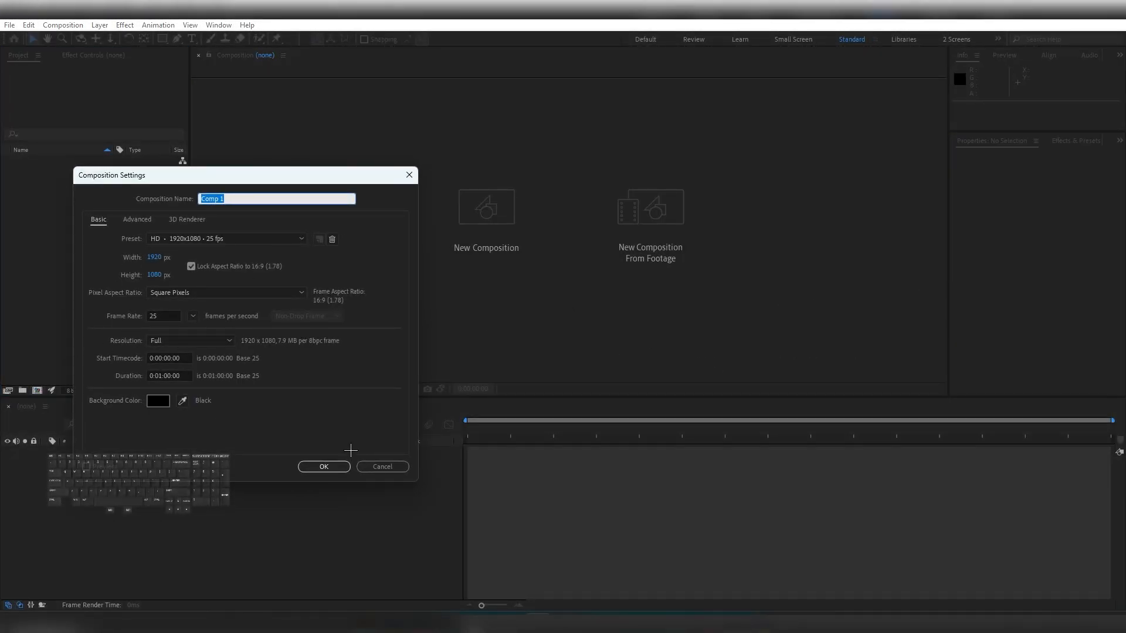
pyautogui.click(186, 219)
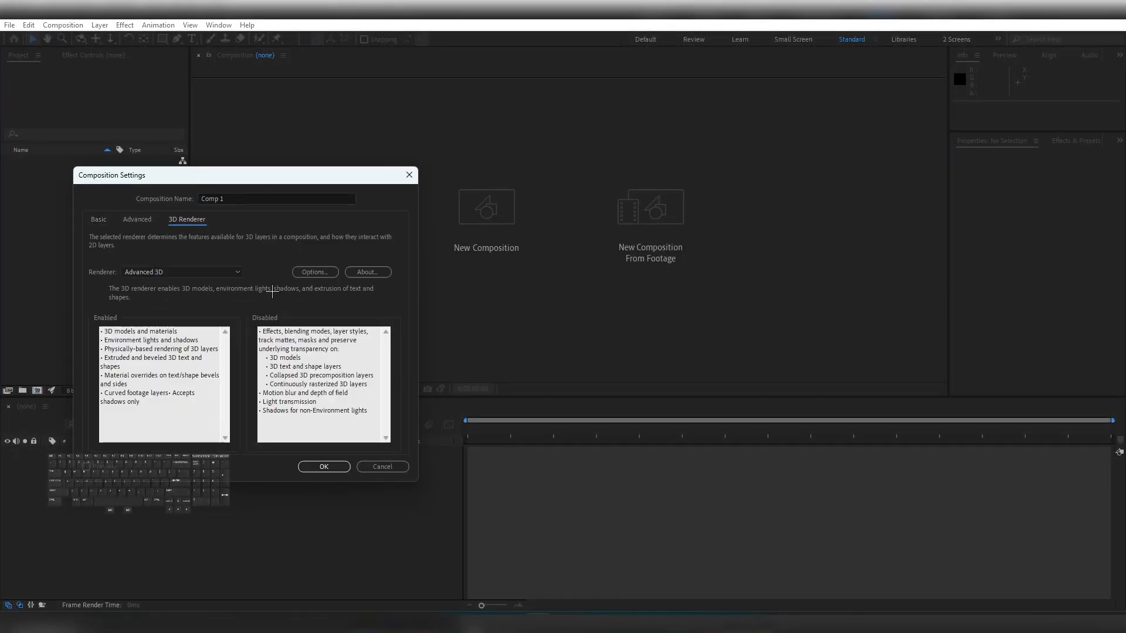
pyautogui.click(180, 272)
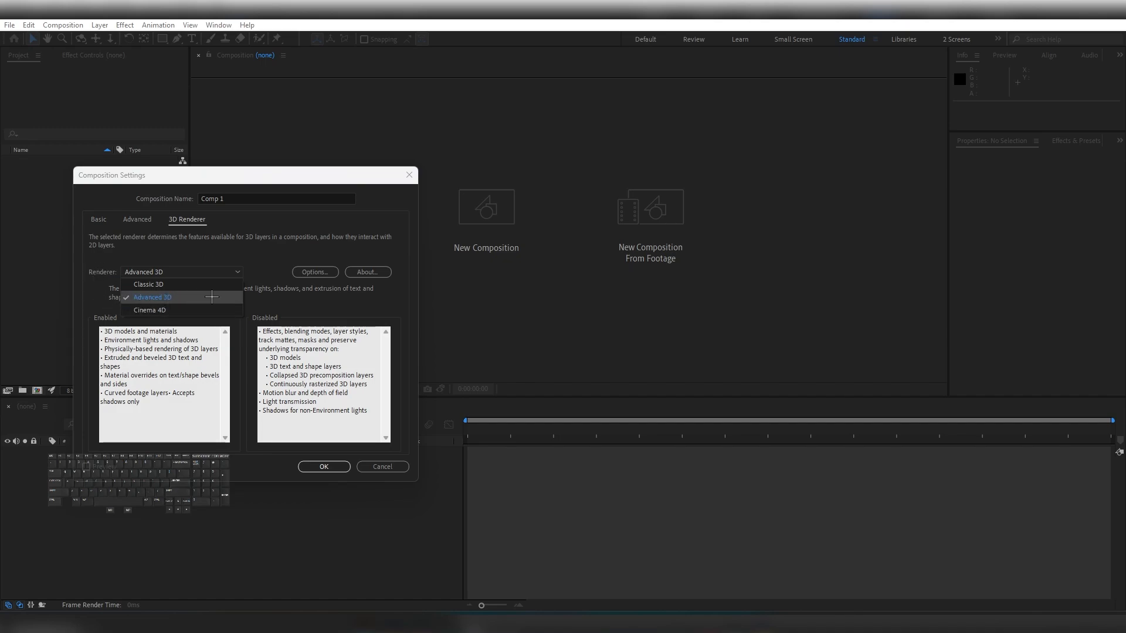
pyautogui.click(278, 246)
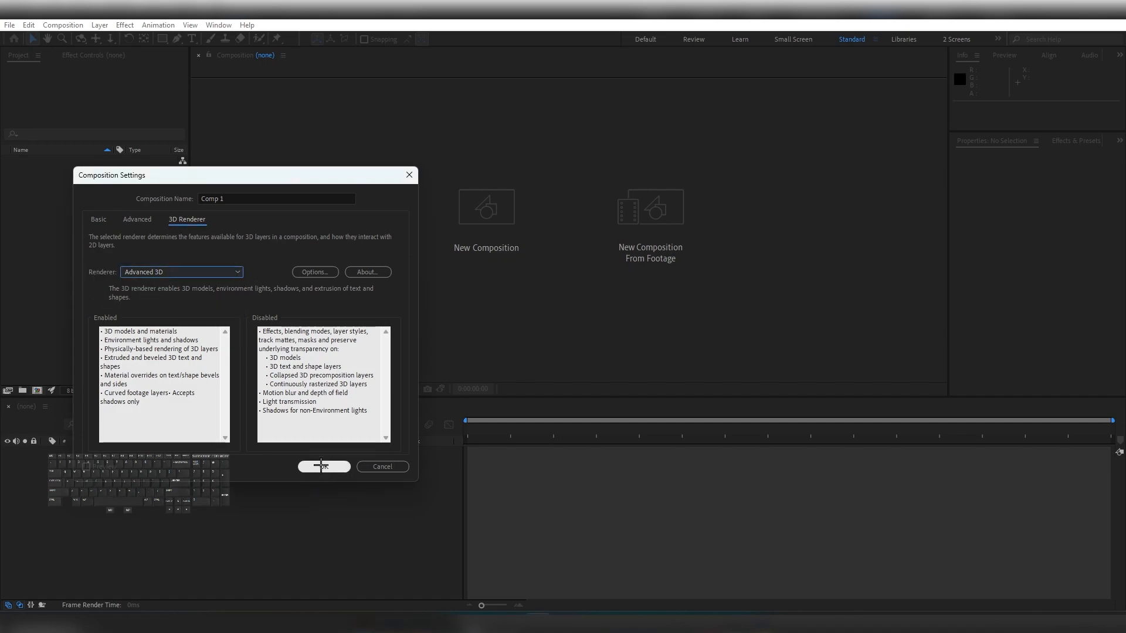
pyautogui.click(322, 467)
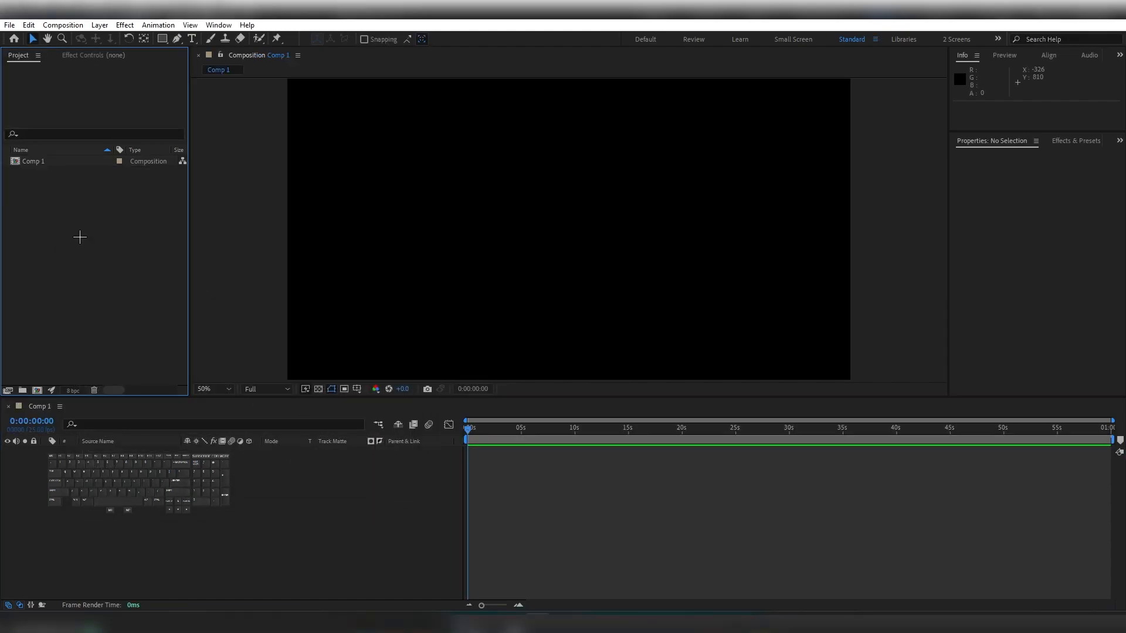
# Import Dismissing Gesture.gltf from the glbs folder and add it to Comp 1.
pyautogui.doubleClick(98, 232)
pyautogui.doubleClick(249, 138)
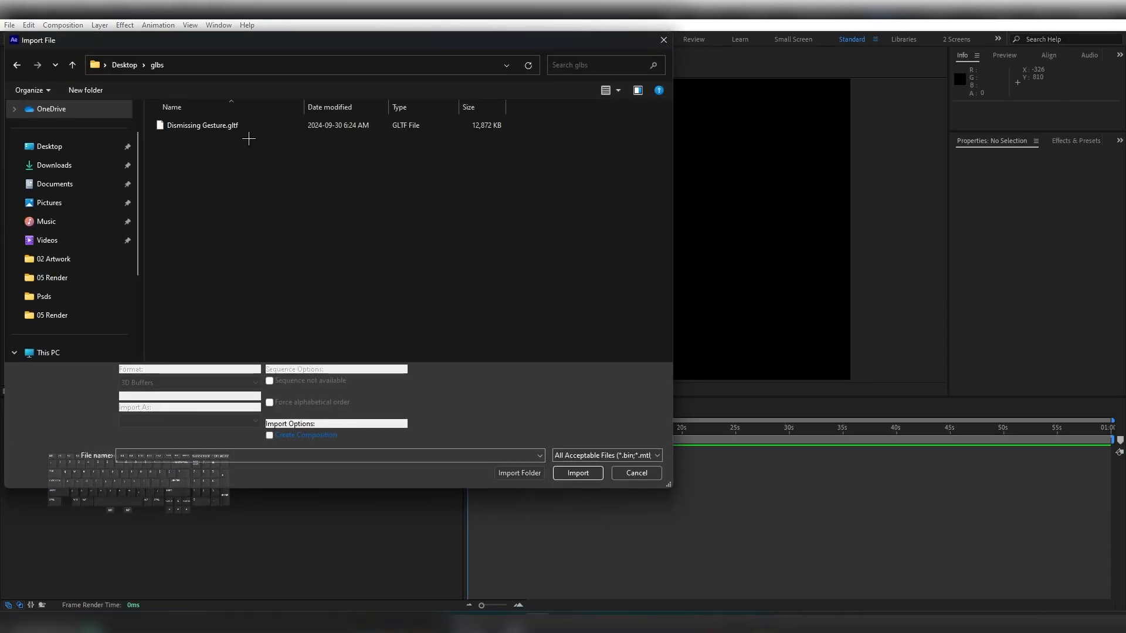
pyautogui.doubleClick(223, 125)
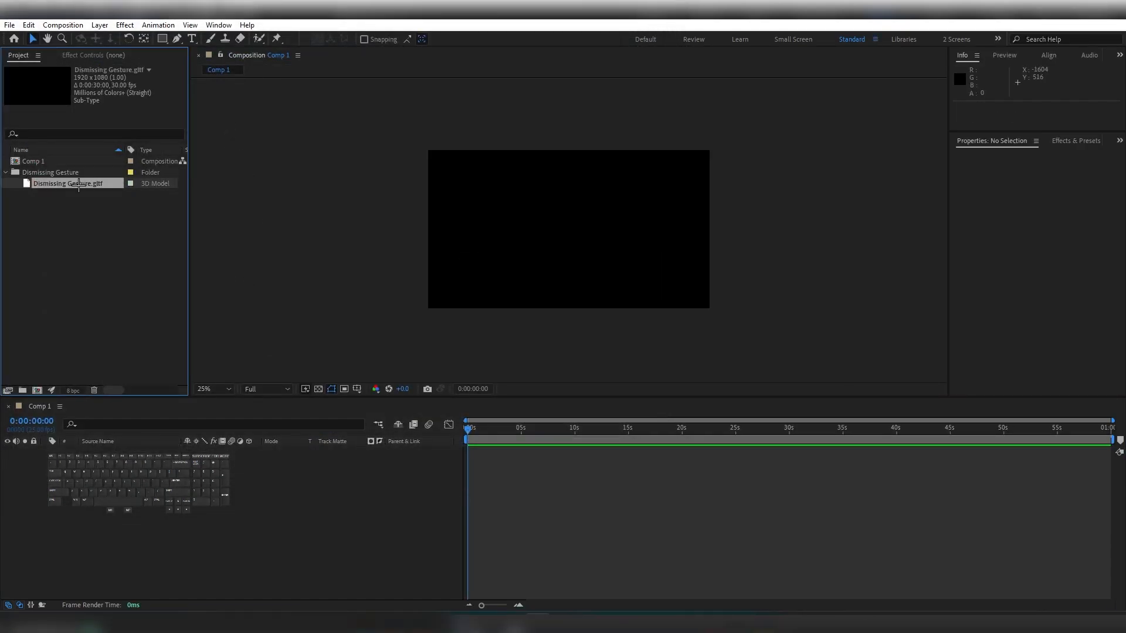
pyautogui.moveTo(76, 183); pyautogui.dragTo(327, 495)
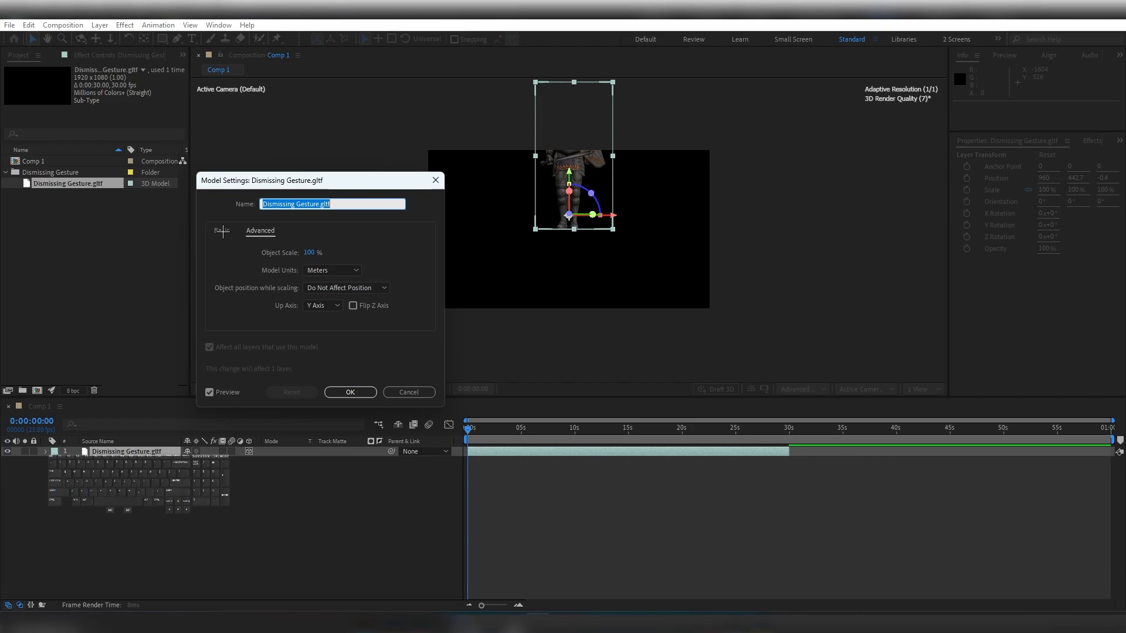
# Accept the model settings with Meters as units and move the knight down to a Y position of about 855.
pyautogui.click(222, 232)
pyautogui.click(266, 231)
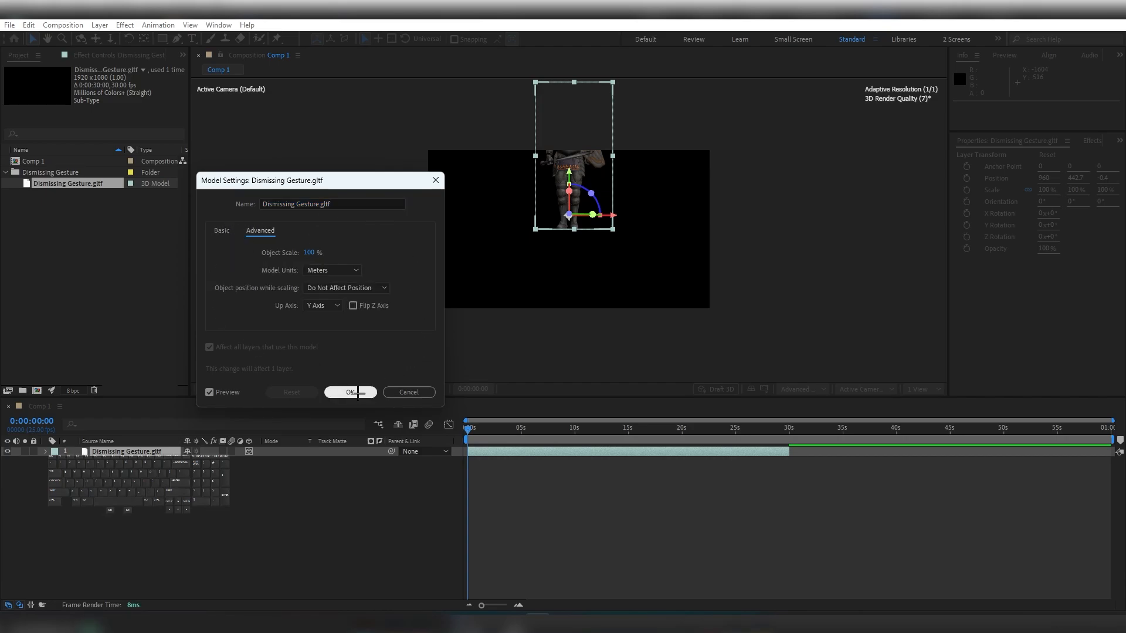
pyautogui.click(352, 393)
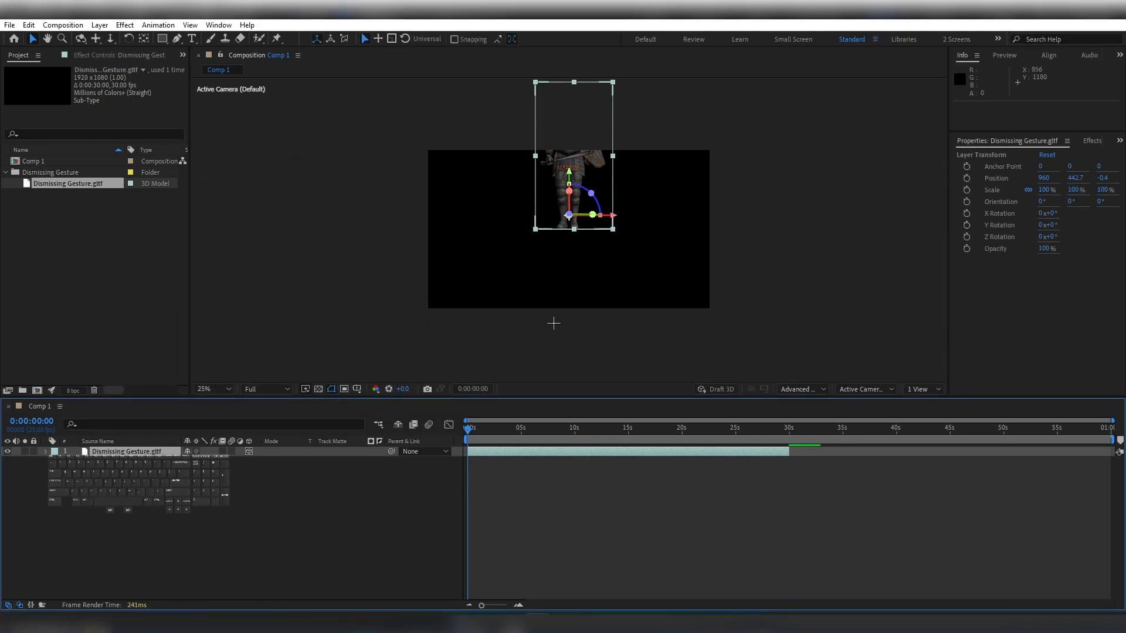
pyautogui.moveTo(573, 177); pyautogui.dragTo(650, 221)
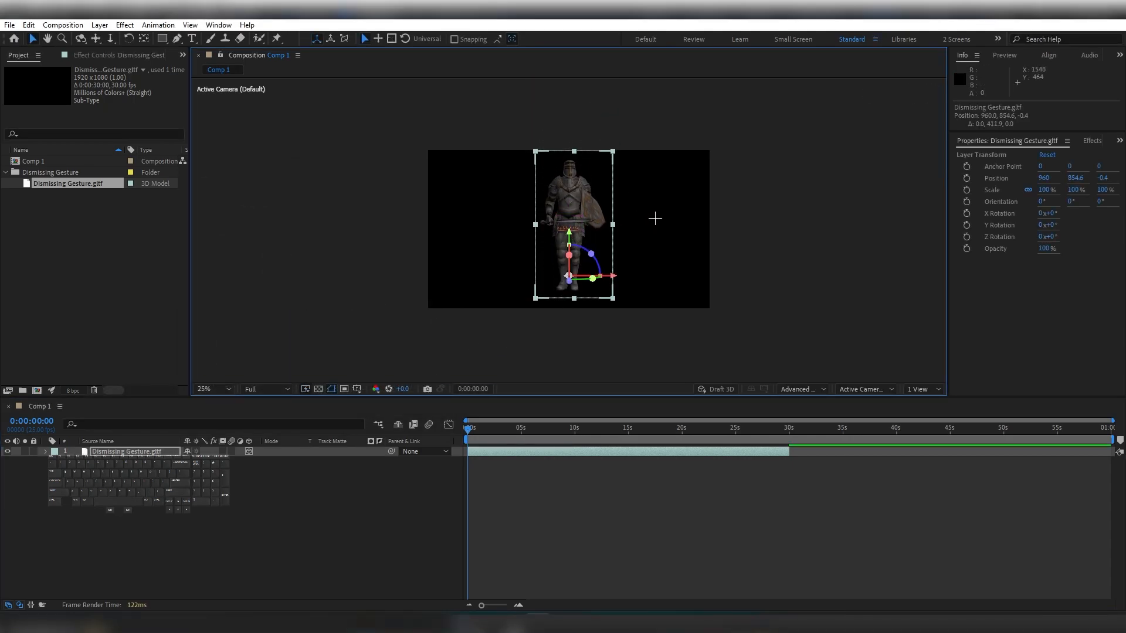
# Choose the model's embedded 0:00:06:00 animation in the layer's Animation Options and play the composition.
pyautogui.click(41, 452)
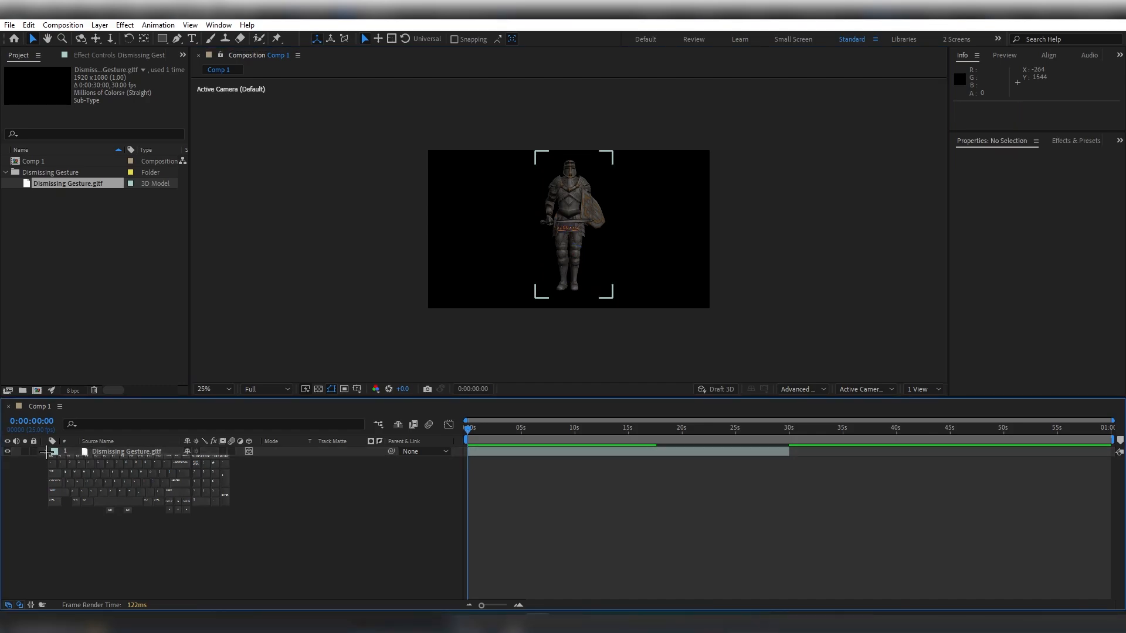
pyautogui.click(46, 452)
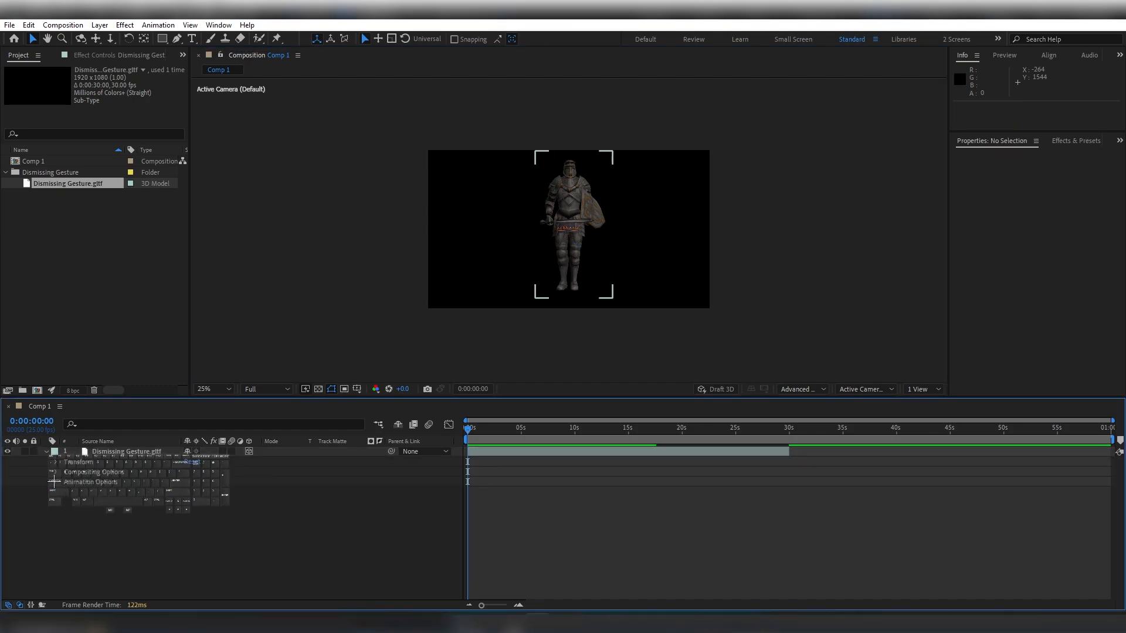
pyautogui.click(55, 482)
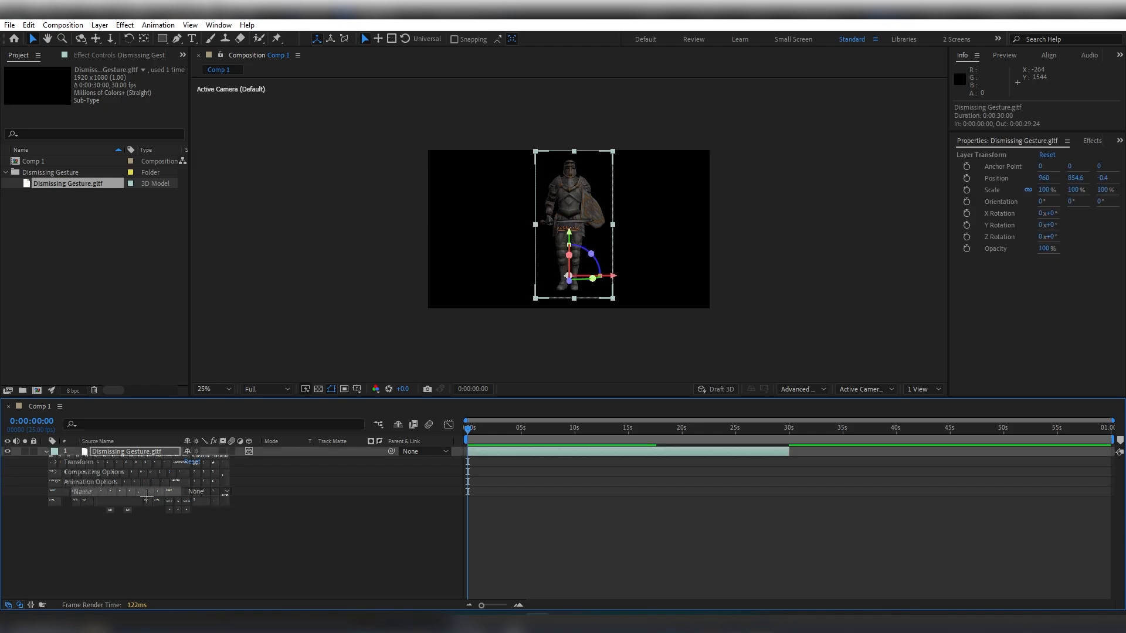
pyautogui.click(226, 493)
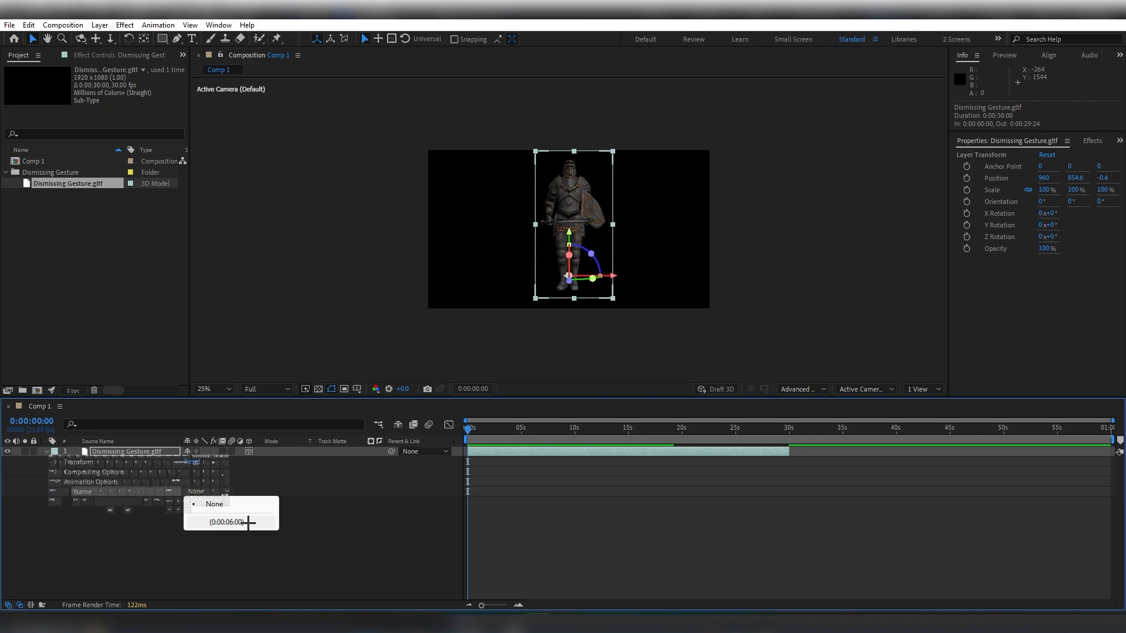
pyautogui.click(236, 522)
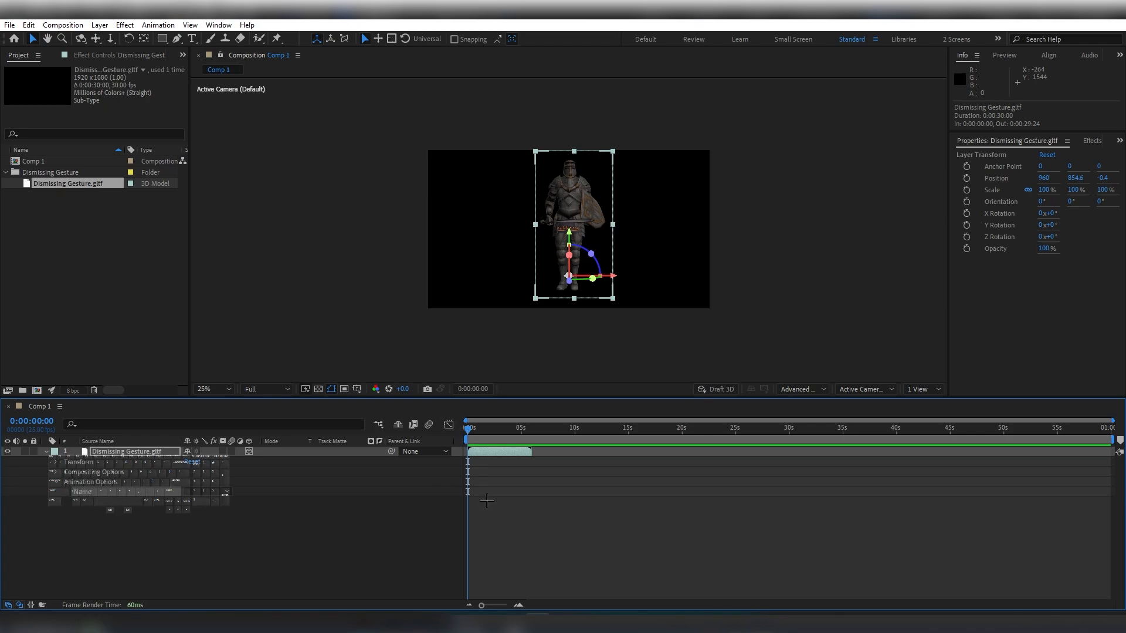
pyautogui.press('space')
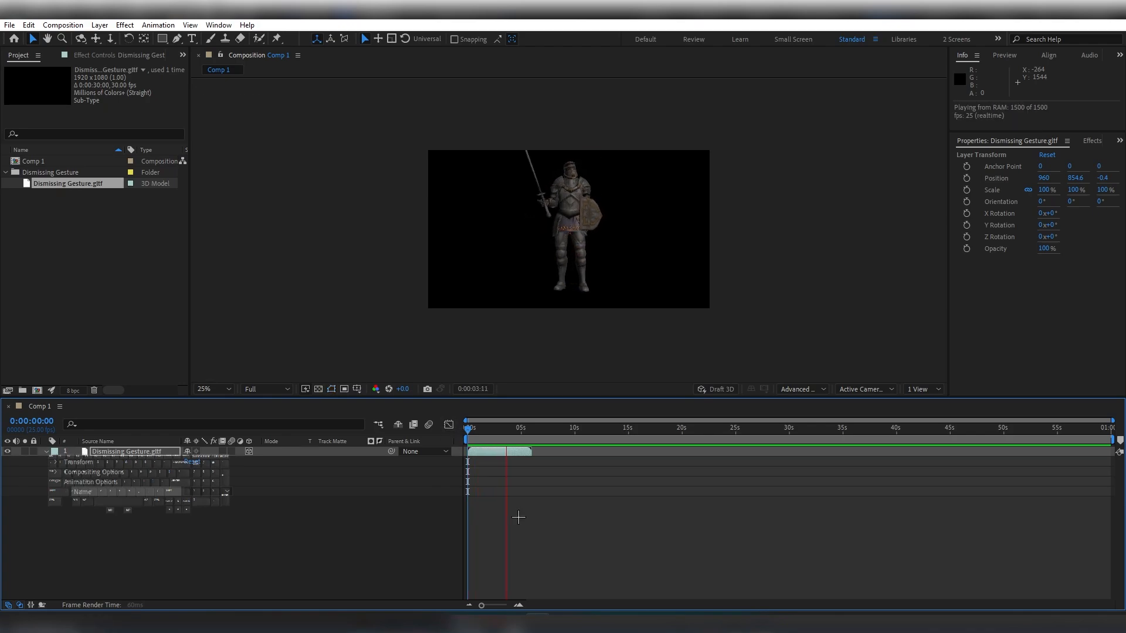
pyautogui.press('space')
pyautogui.click(336, 525)
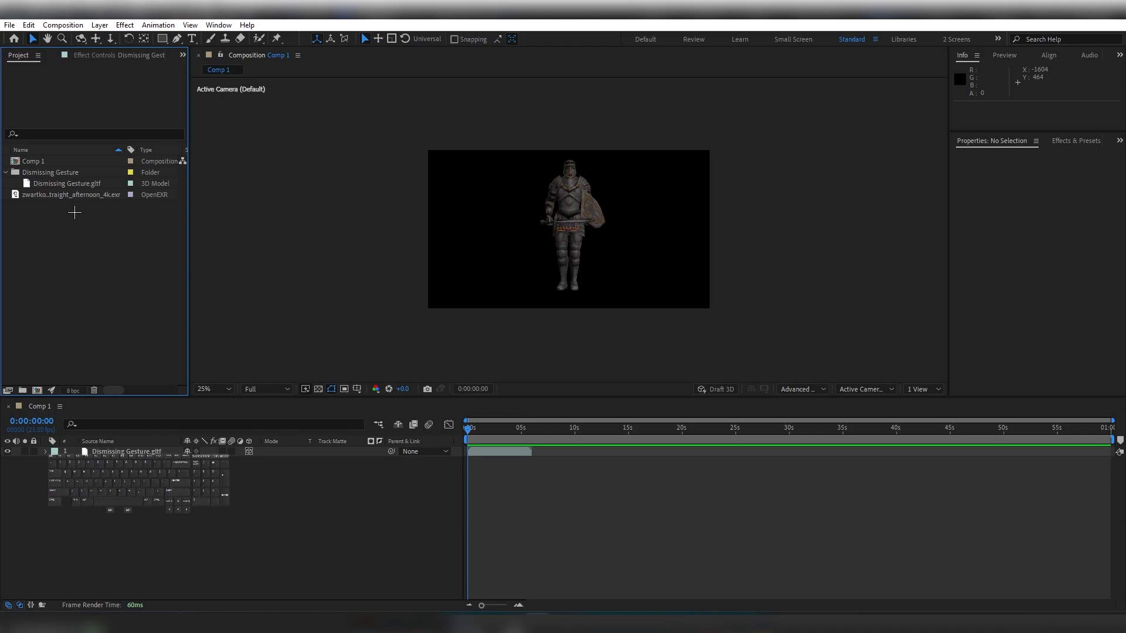
# Add zwartkops_straight_afternoon_4k.exr to Comp 1 above the model layer and hide it.
pyautogui.moveTo(54, 195); pyautogui.dragTo(139, 451)
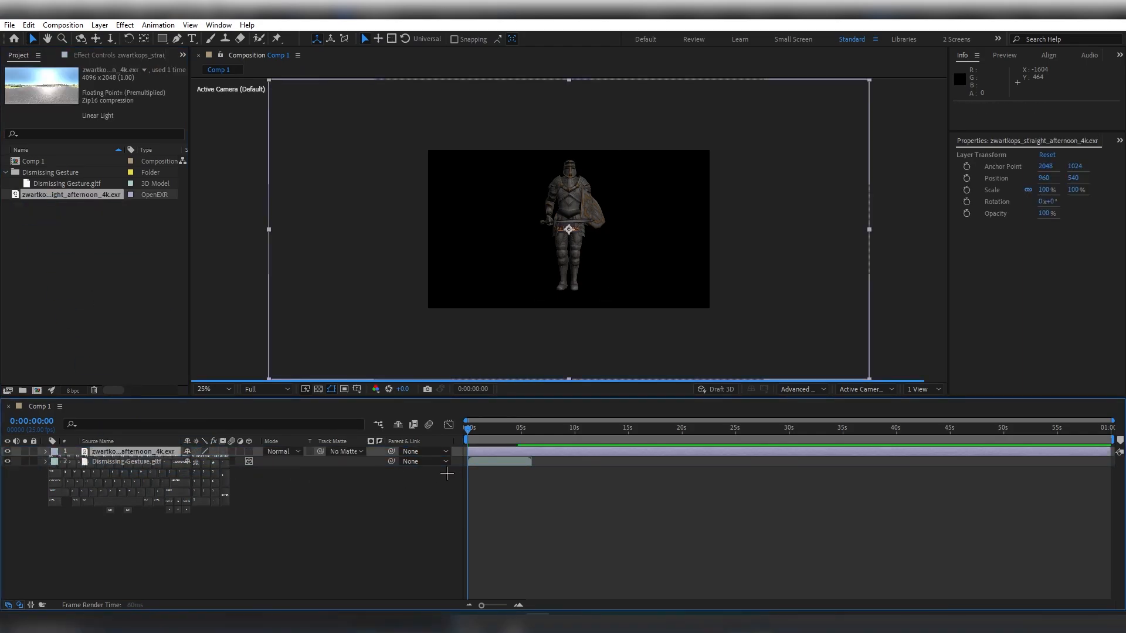
pyautogui.click(7, 451)
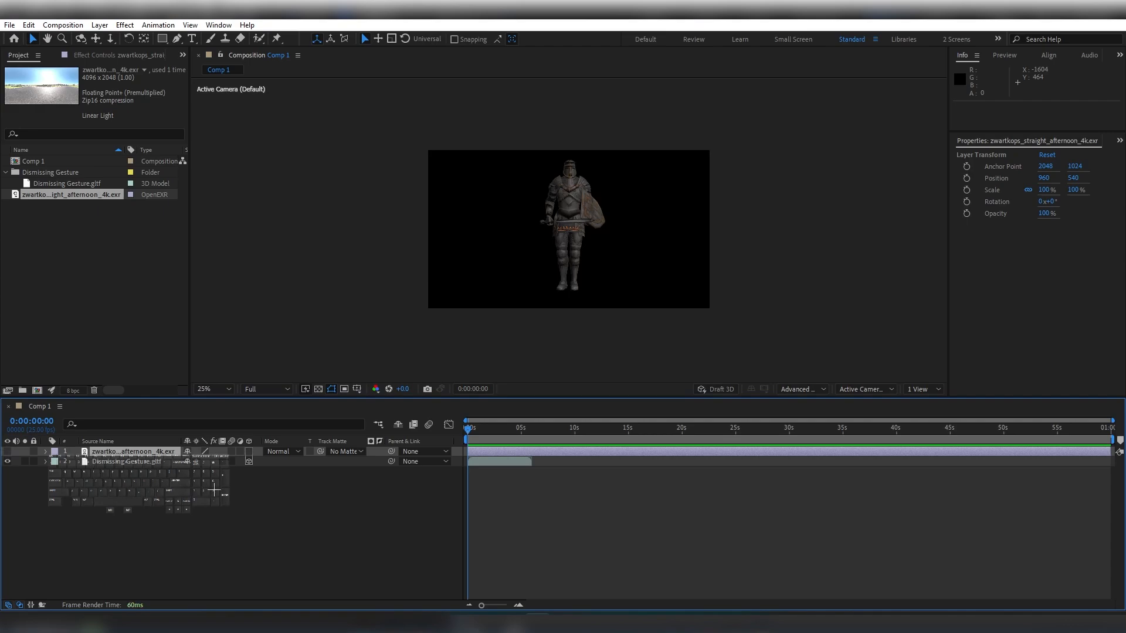
pyautogui.click(214, 490)
# Create a white 1920x1080 solid named White Solid 1 and turn it into a 3D layer.
pyautogui.hotkey('ctrl', 'y')
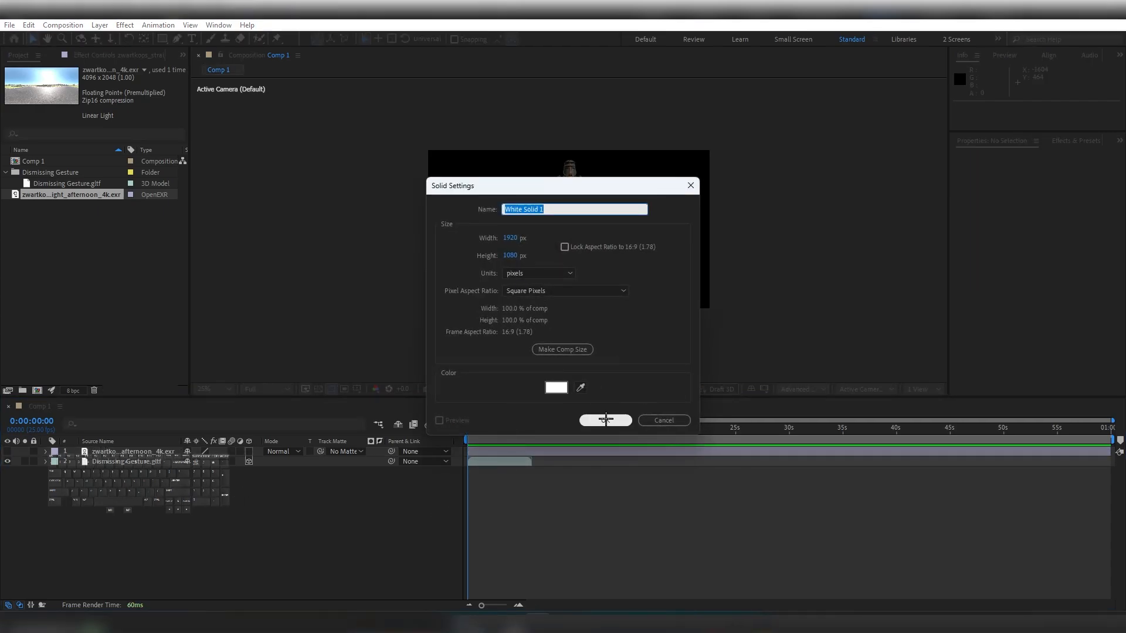
pyautogui.click(663, 421)
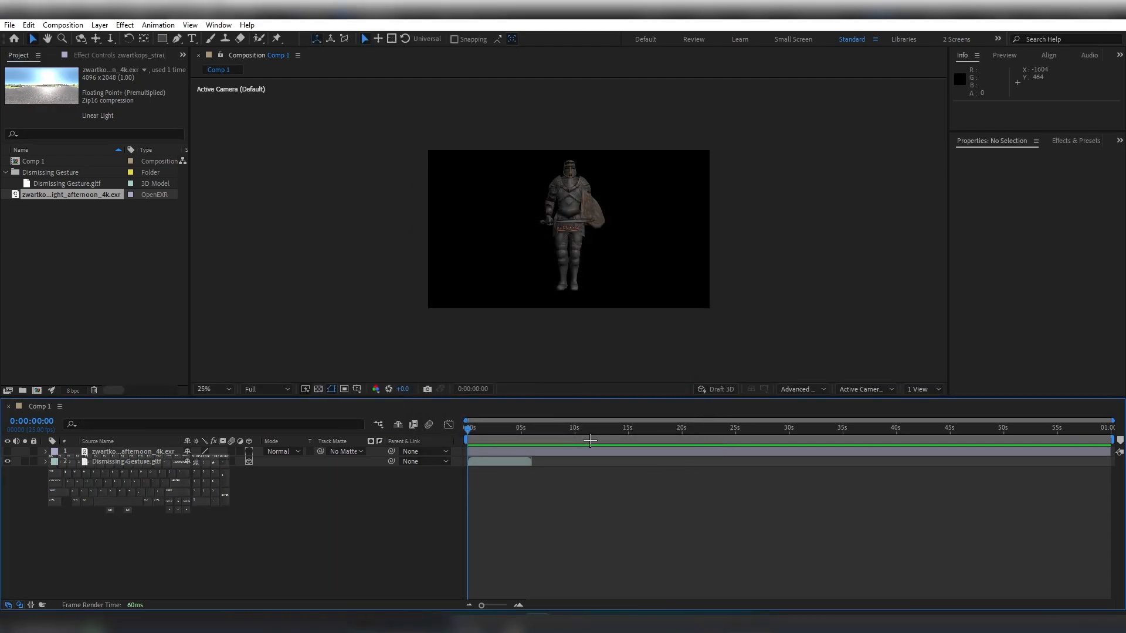
pyautogui.hotkey('ctrl', 'y')
pyautogui.click(606, 420)
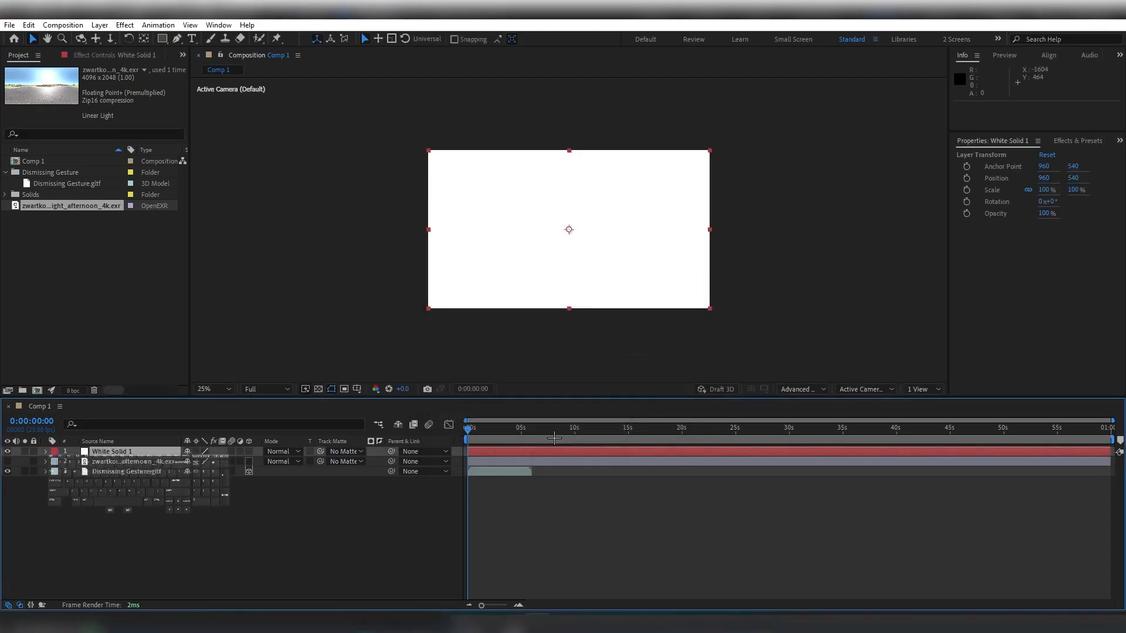
pyautogui.click(249, 452)
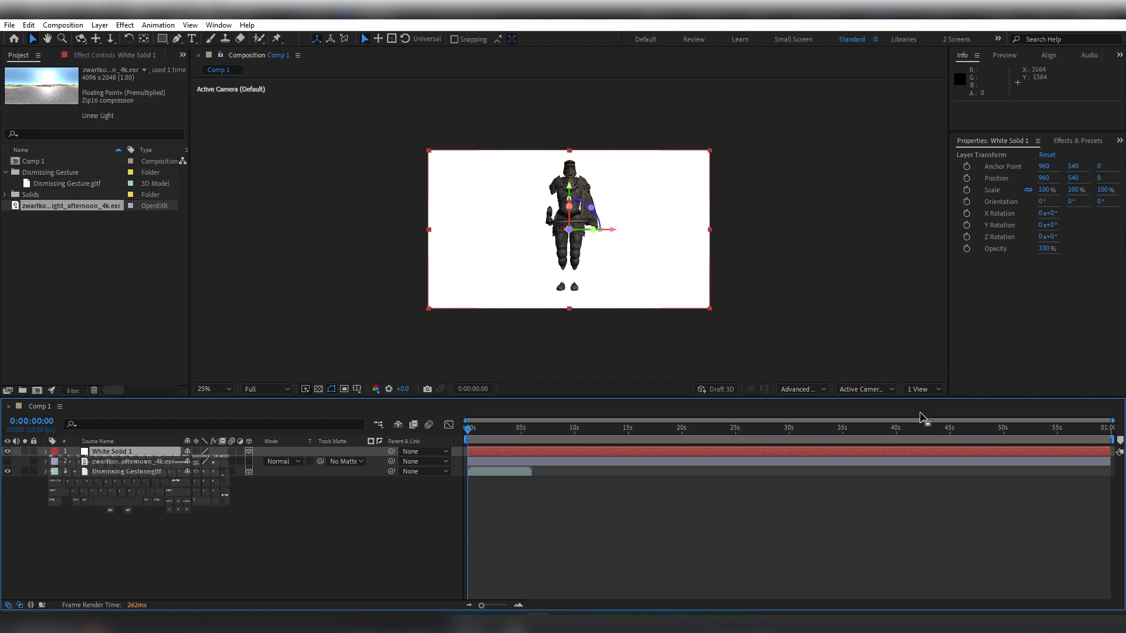
# Show the composition in 4 Views and set White Solid 1's X orientation to 90°.
pyautogui.click(921, 389)
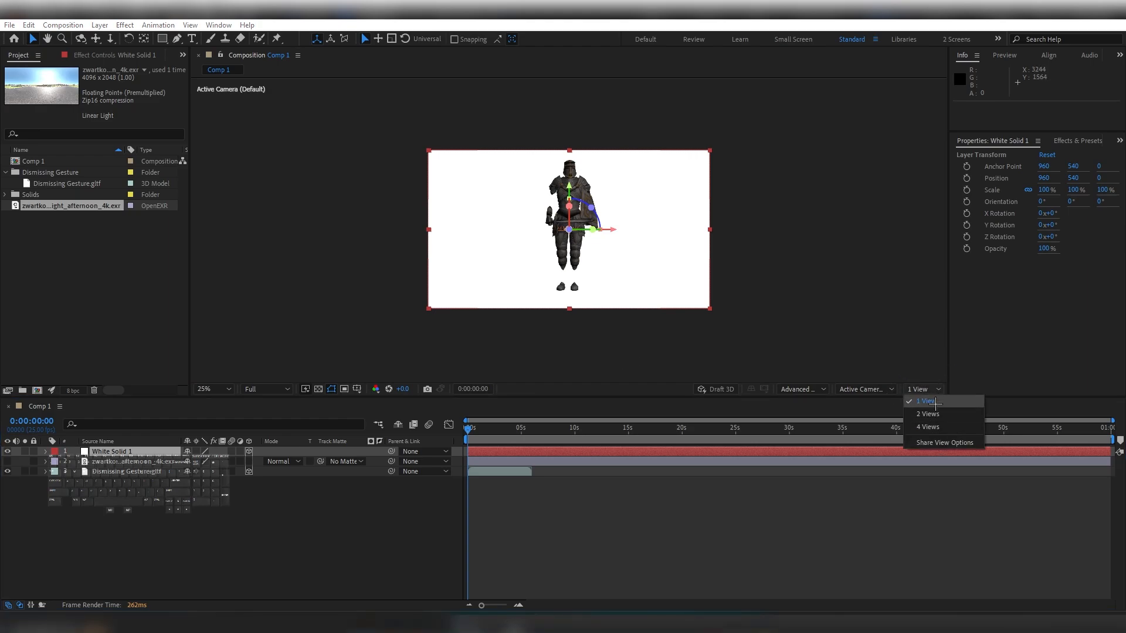
pyautogui.click(921, 427)
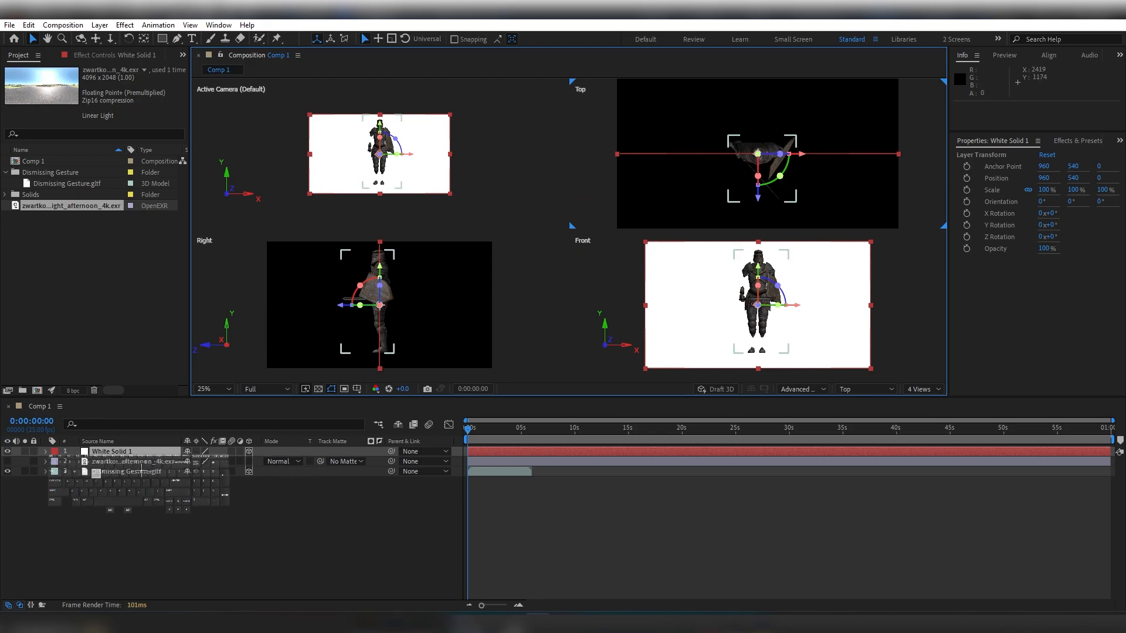
pyautogui.press('r')
pyautogui.moveTo(200, 464); pyautogui.dragTo(254, 477)
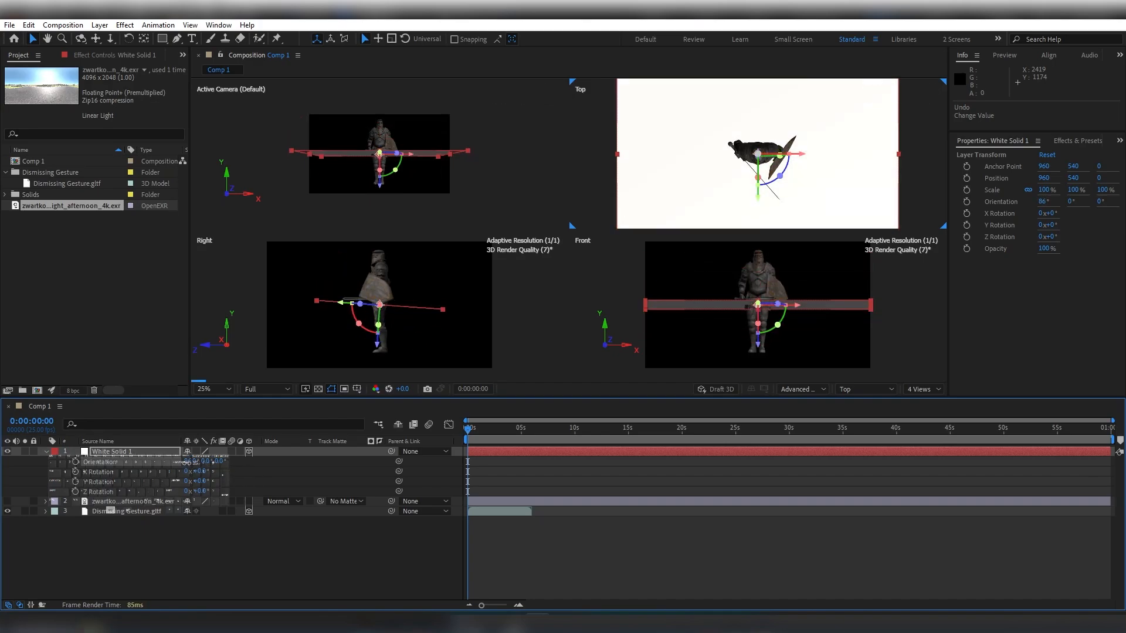
pyautogui.click(190, 462)
pyautogui.write('90')
pyautogui.press('Return')
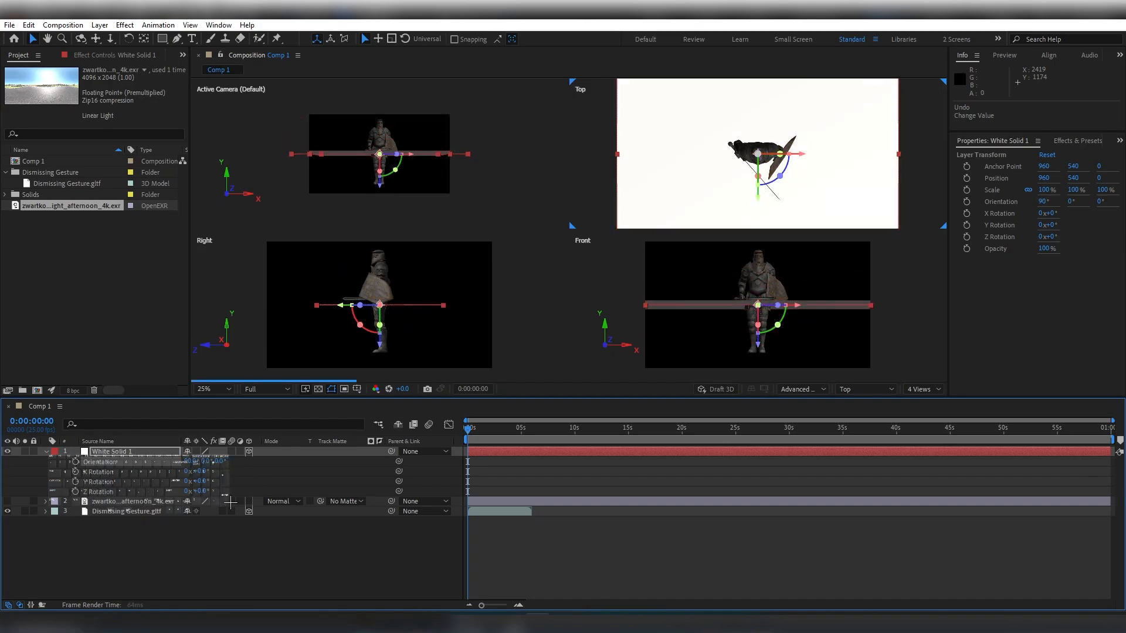
# Lower White Solid 1 to the knight's feet at Y position 950 and scale it up to about 272%.
pyautogui.moveTo(383, 352); pyautogui.dragTo(407, 395)
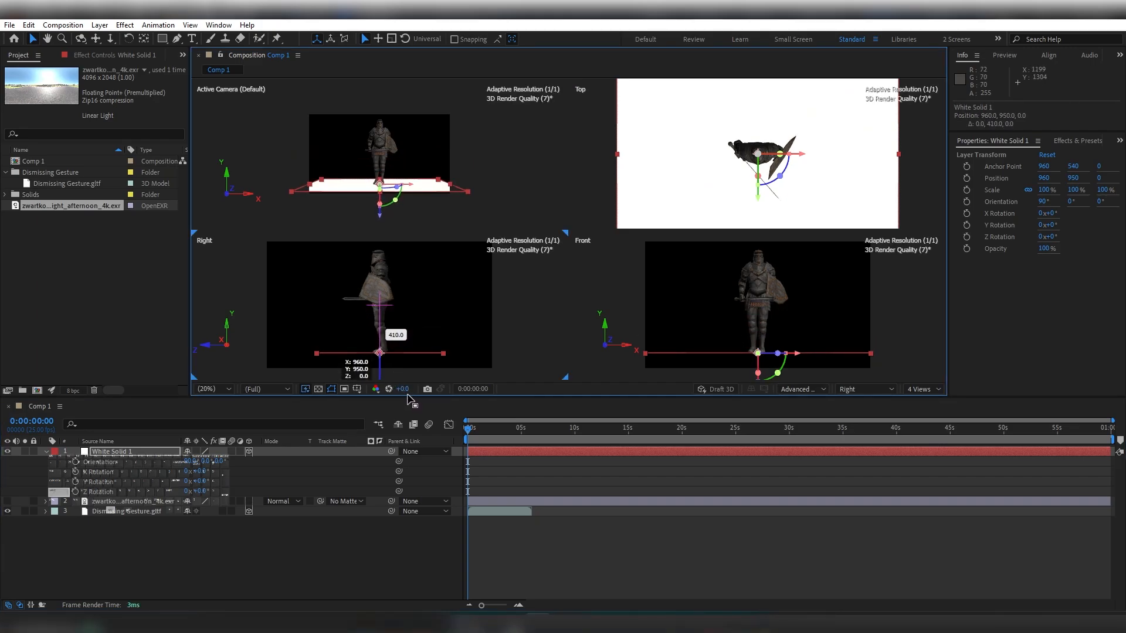
pyautogui.press('s')
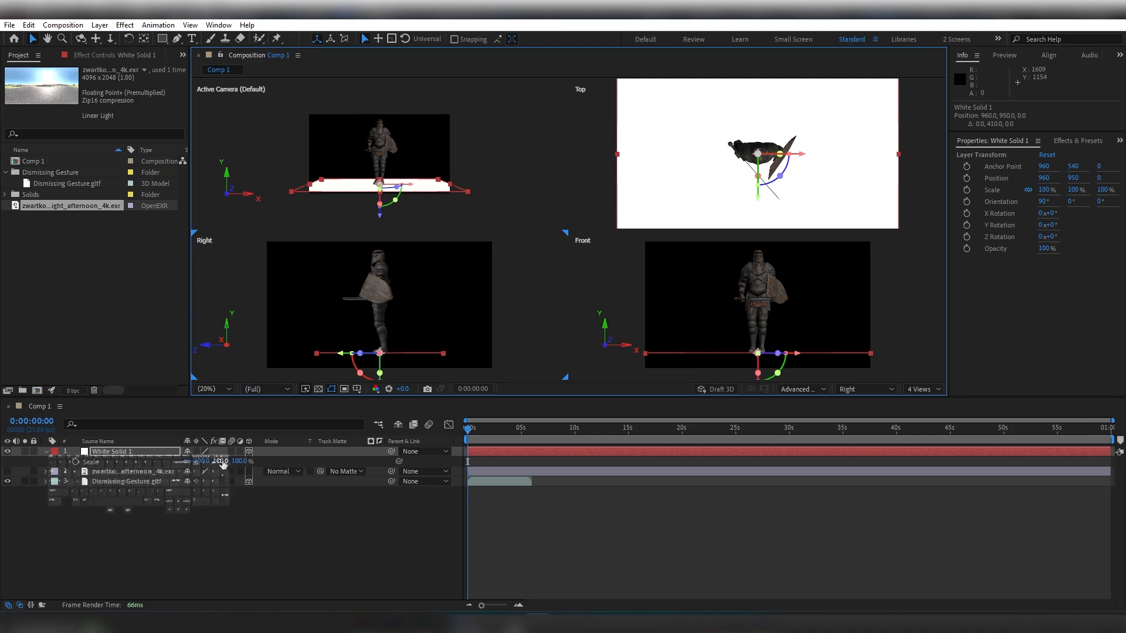
pyautogui.moveTo(223, 464); pyautogui.dragTo(331, 471)
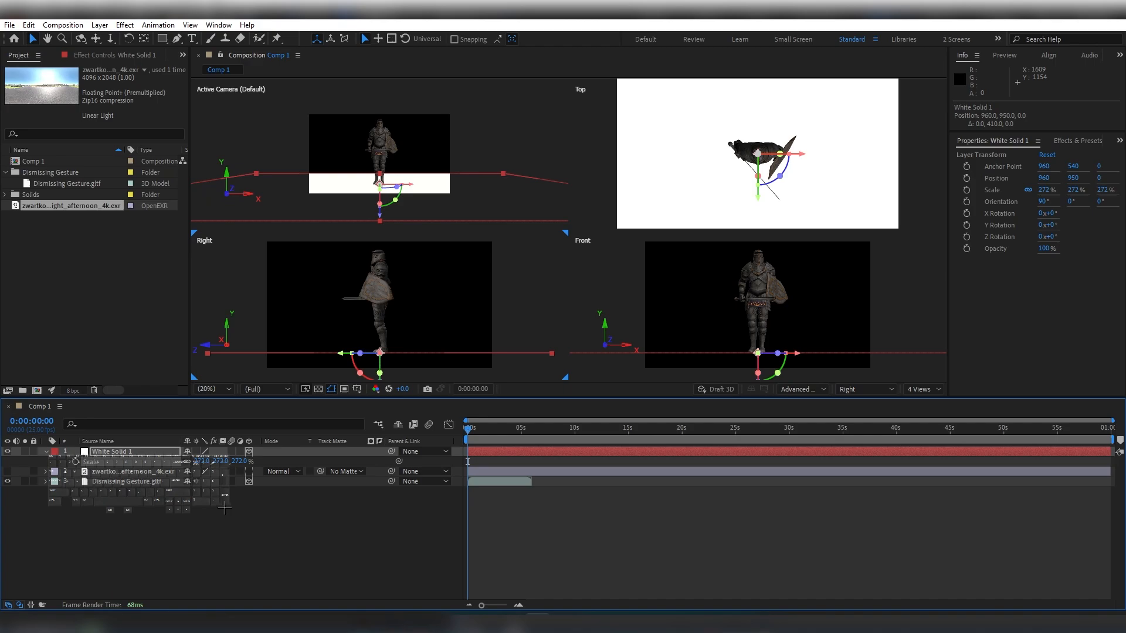
# Set White Solid 1's scale to 300% and show the composition in 1 View.
pyautogui.click(222, 461)
pyautogui.write('300')
pyautogui.press('Return')
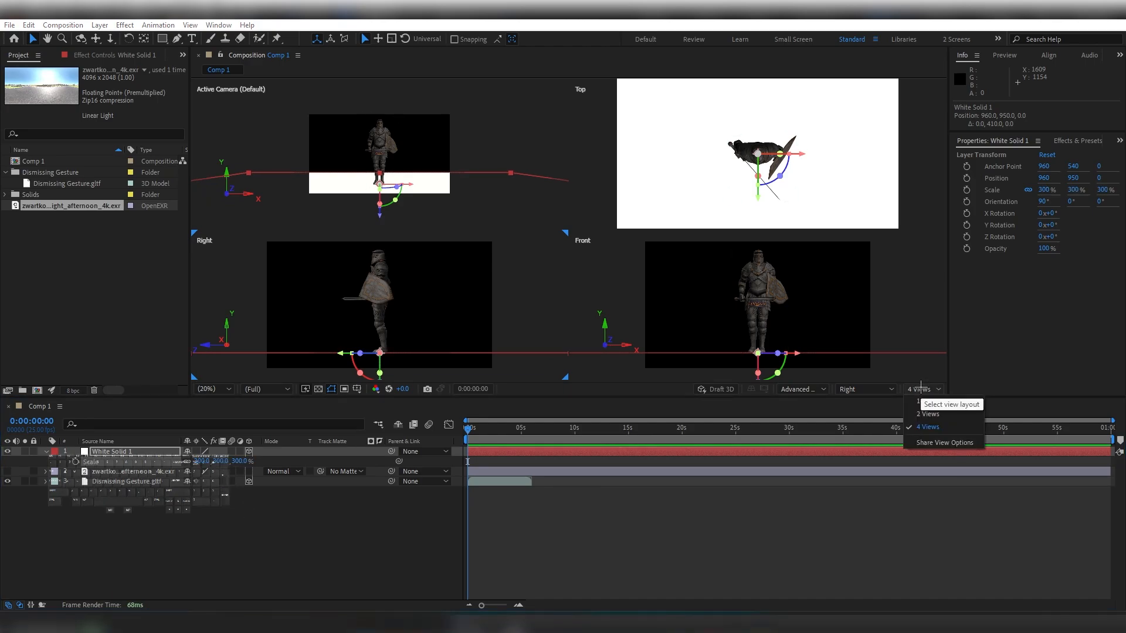
pyautogui.click(922, 388)
pyautogui.click(922, 400)
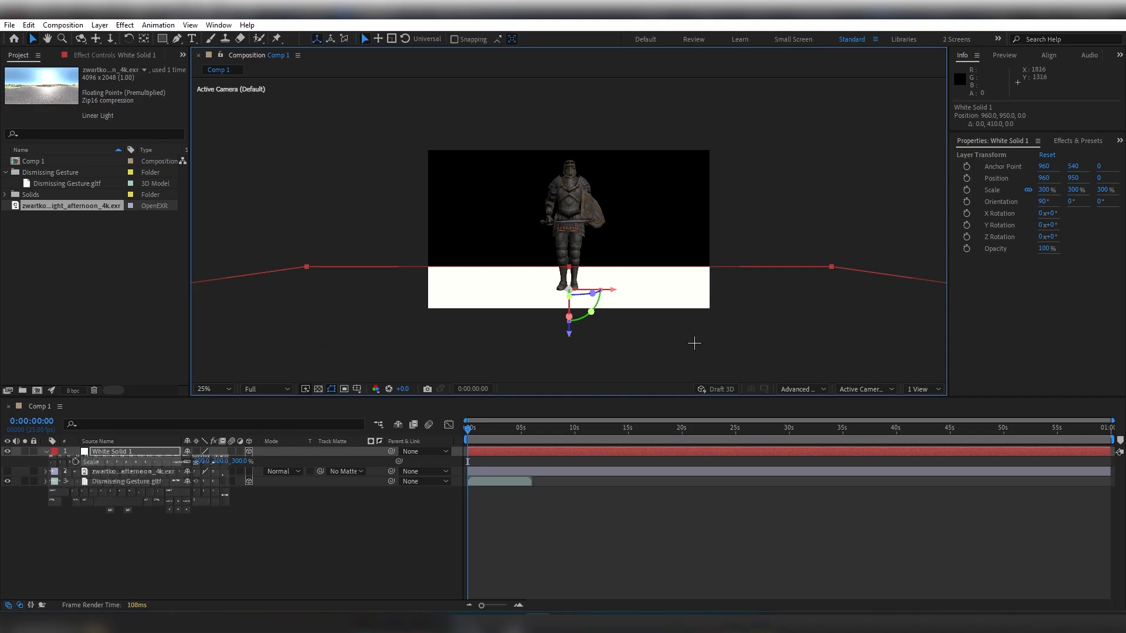
# Create an Environment light named Environment Light 1 at 100% intensity with Casts Shadows enabled.
pyautogui.click(268, 524)
pyautogui.rightClick(258, 523)
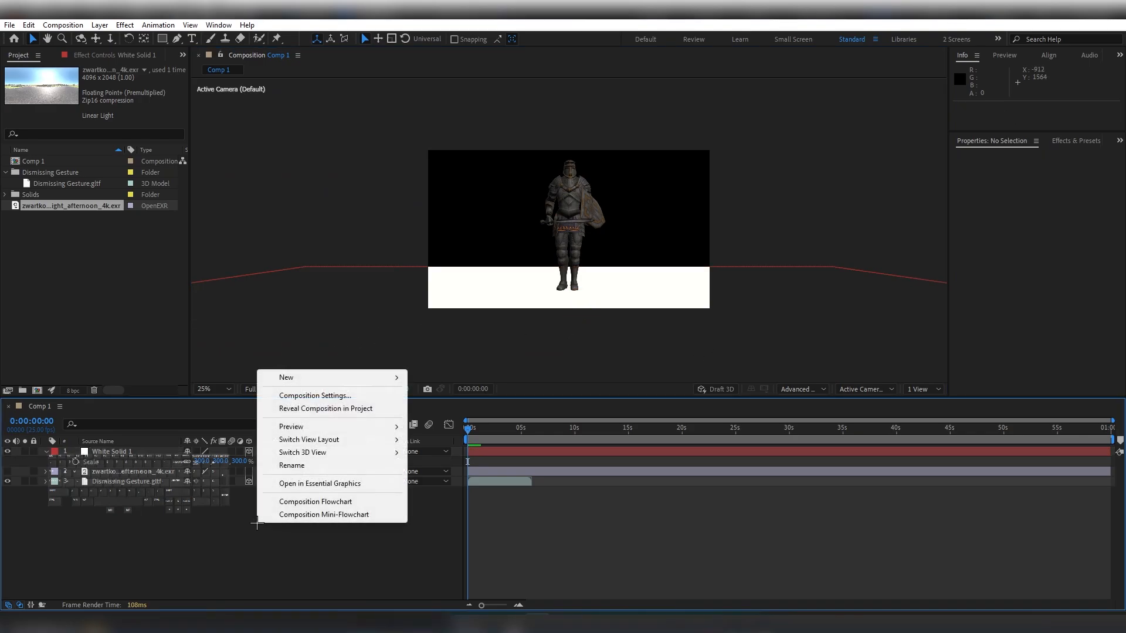
pyautogui.moveTo(314, 379)
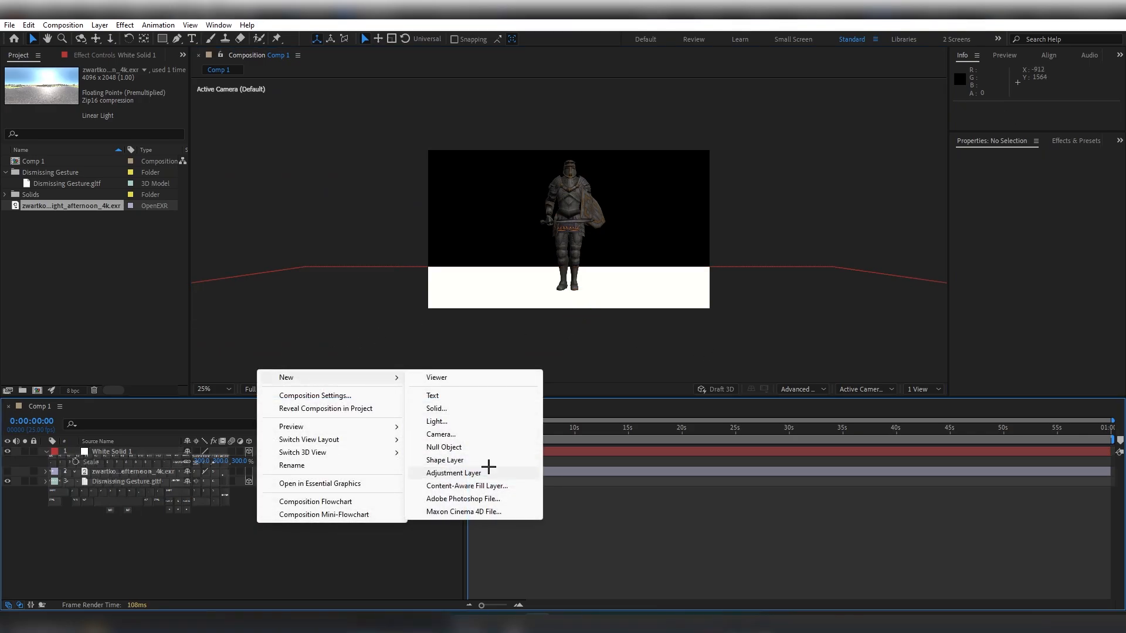
pyautogui.click(469, 421)
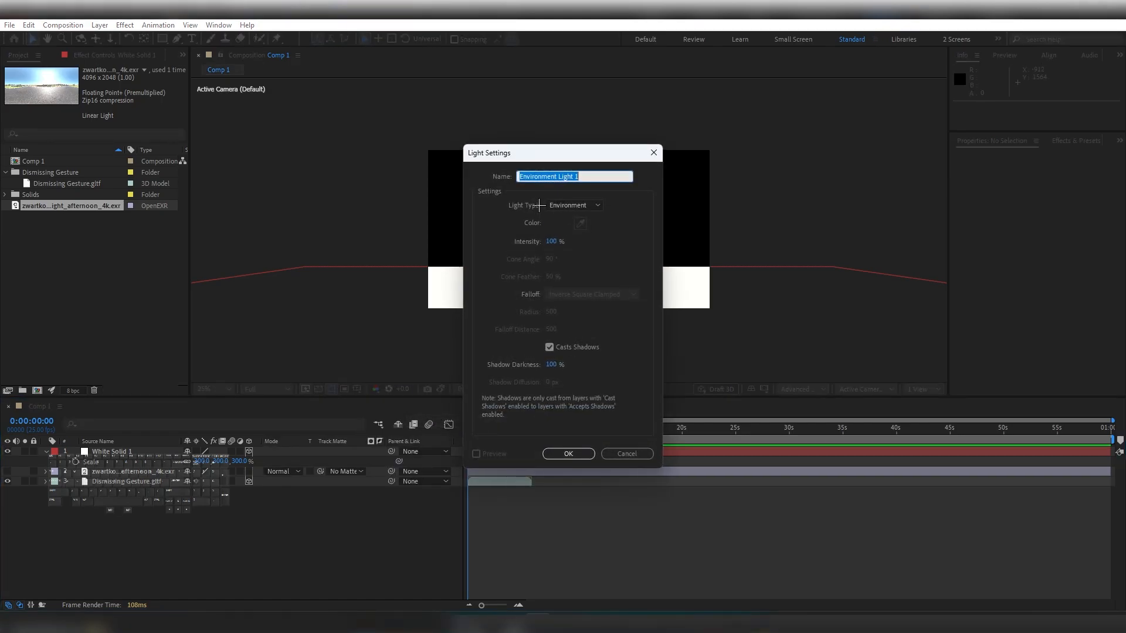
pyautogui.click(575, 204)
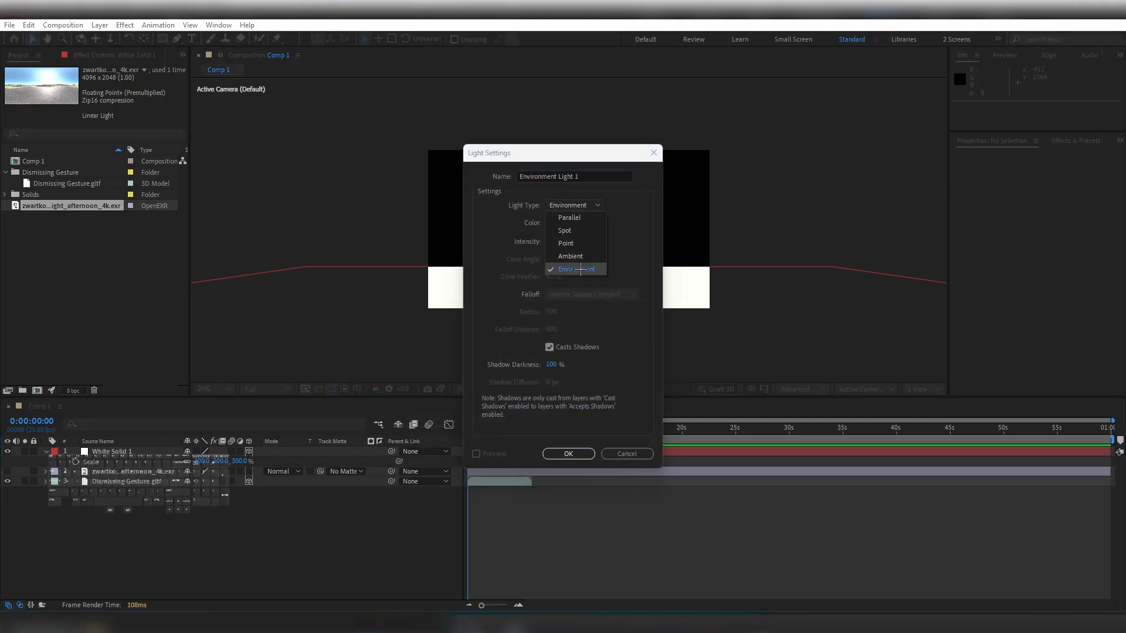
pyautogui.click(583, 269)
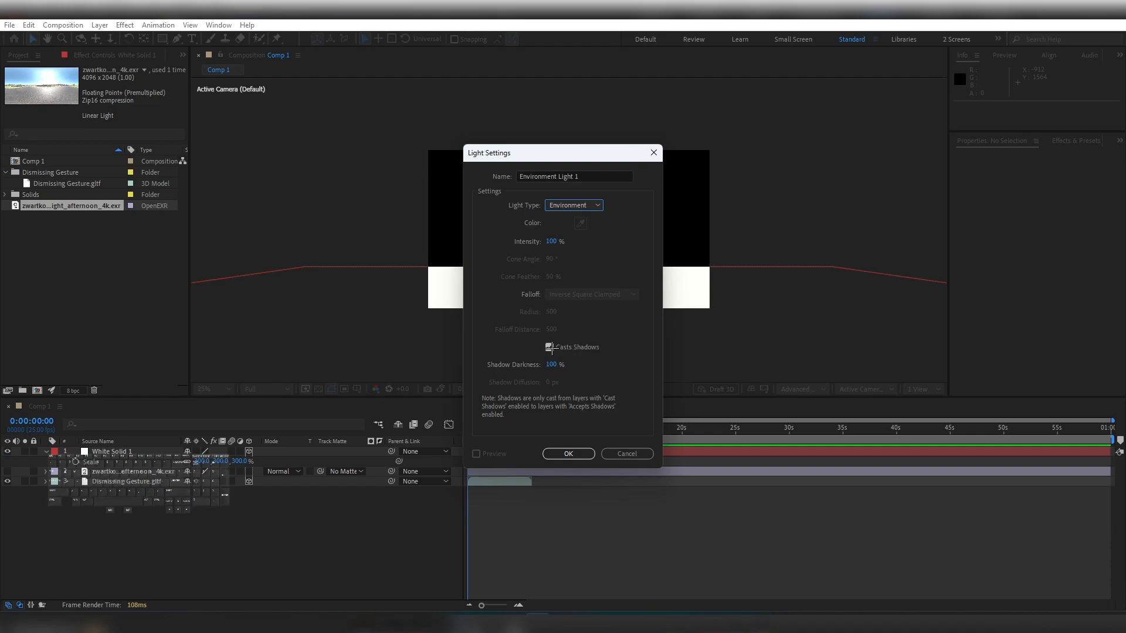
pyautogui.click(568, 454)
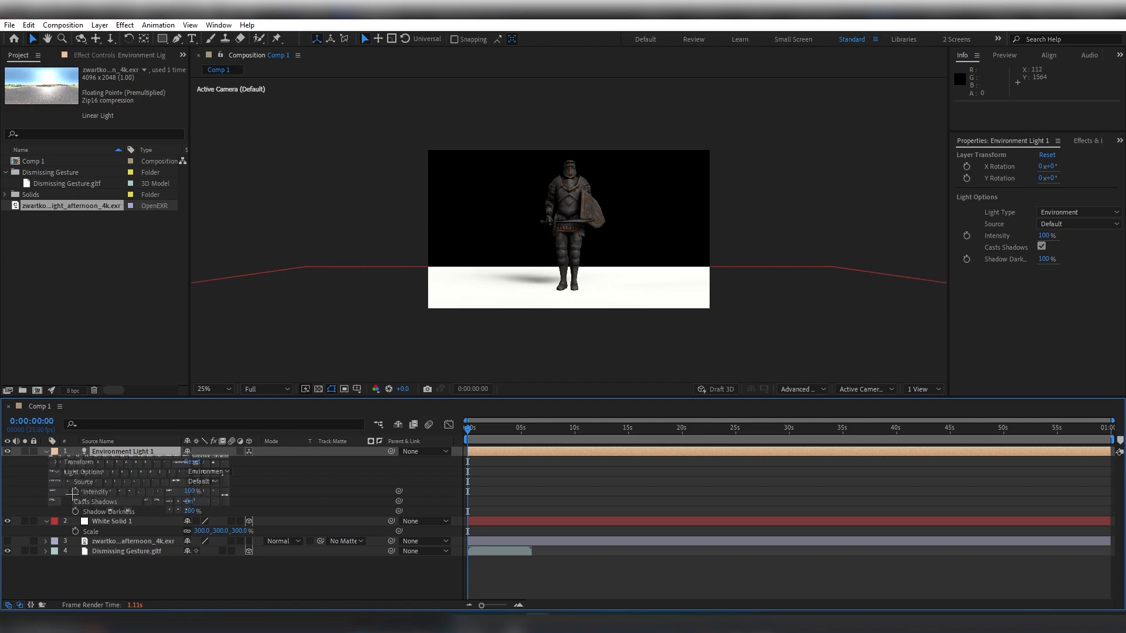
# Set Environment Light 1's source to zwartkops_straight_afternoon_4k.exr.
pyautogui.click(47, 522)
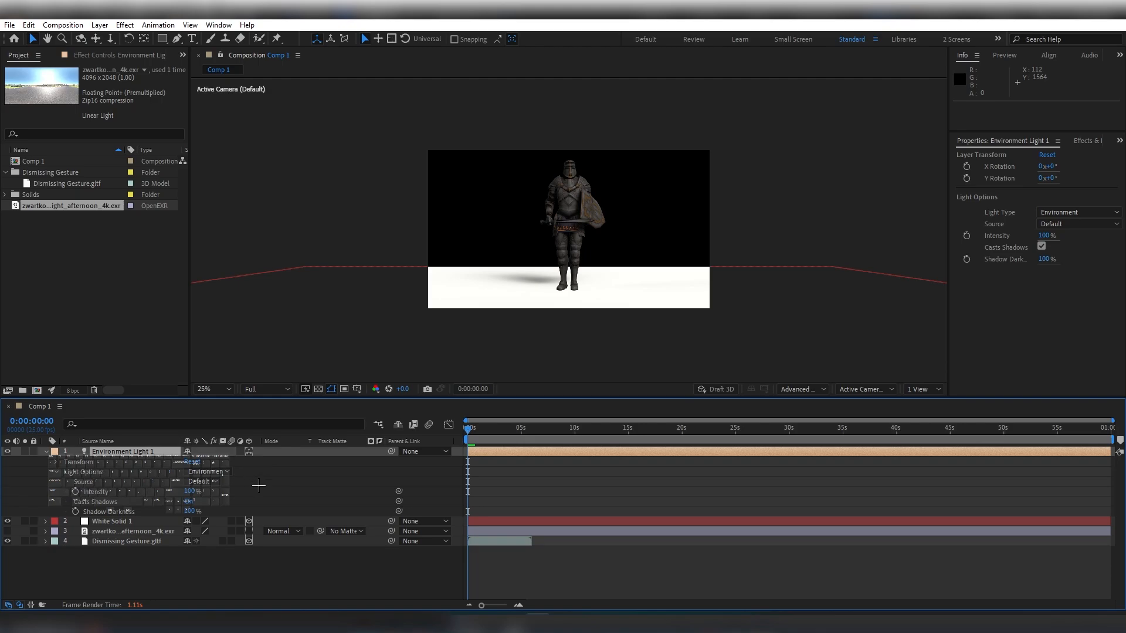
pyautogui.click(46, 452)
pyautogui.click(46, 451)
pyautogui.click(76, 453)
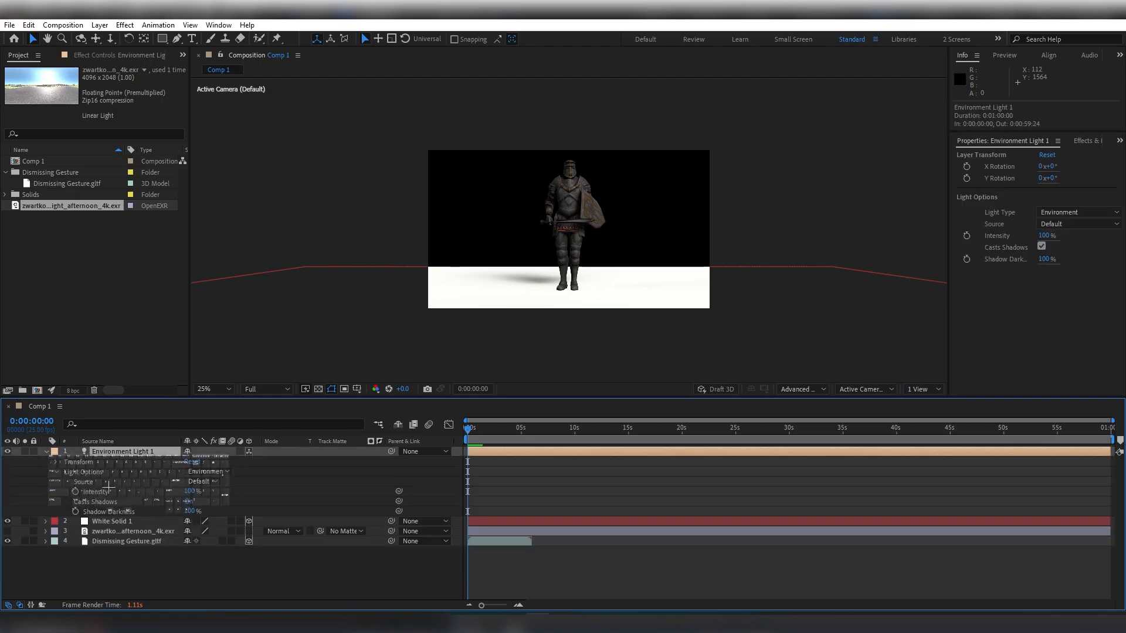
pyautogui.click(66, 474)
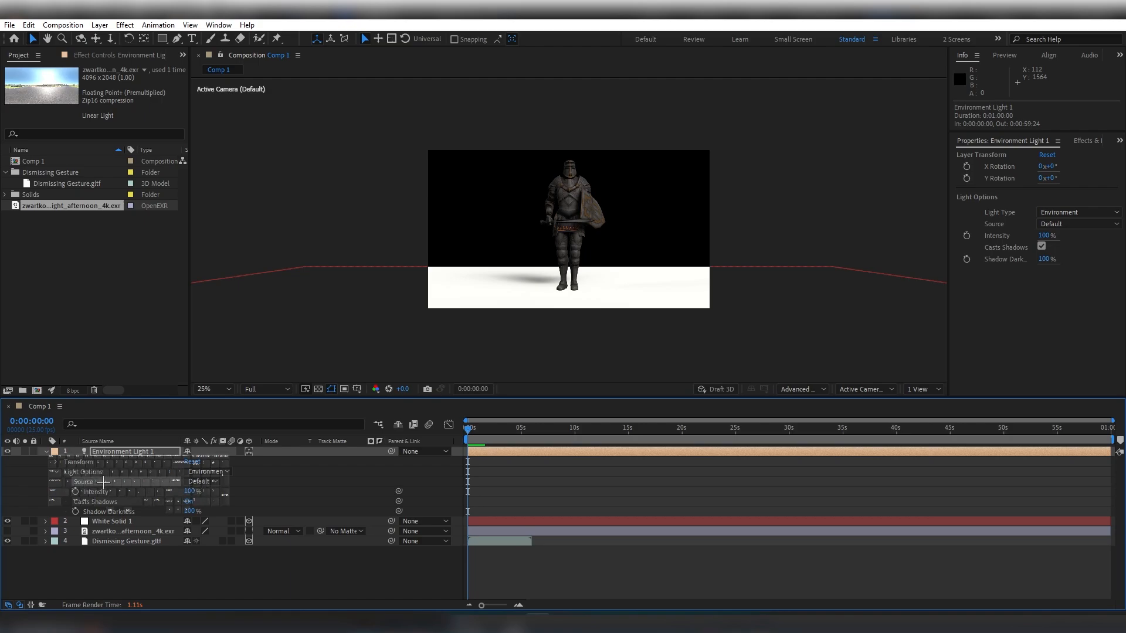
pyautogui.click(212, 482)
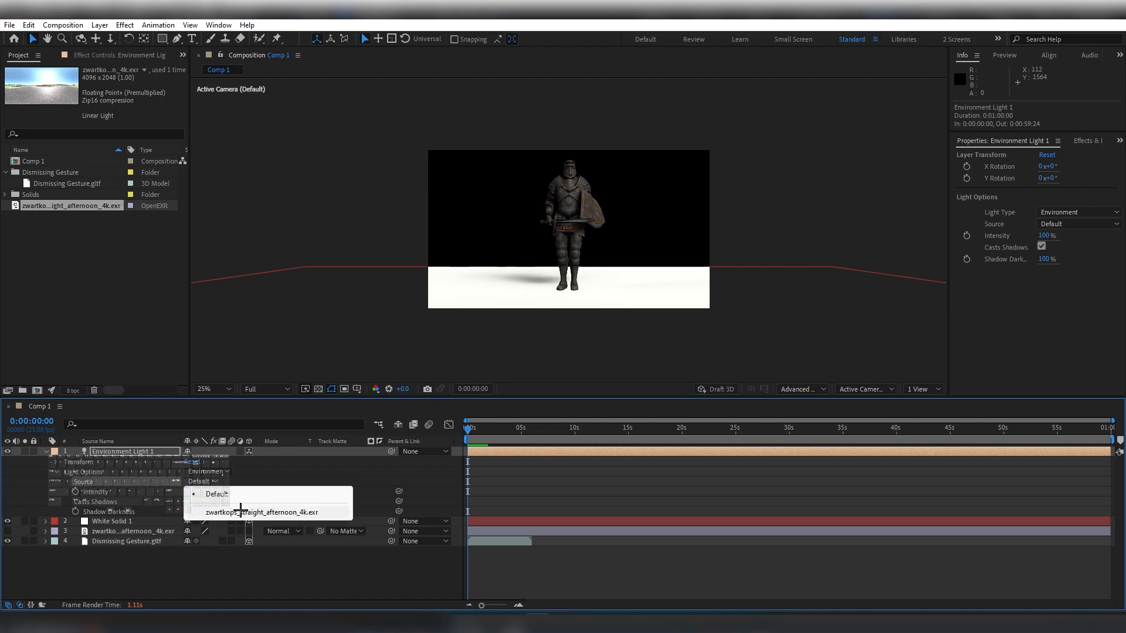
pyautogui.click(243, 510)
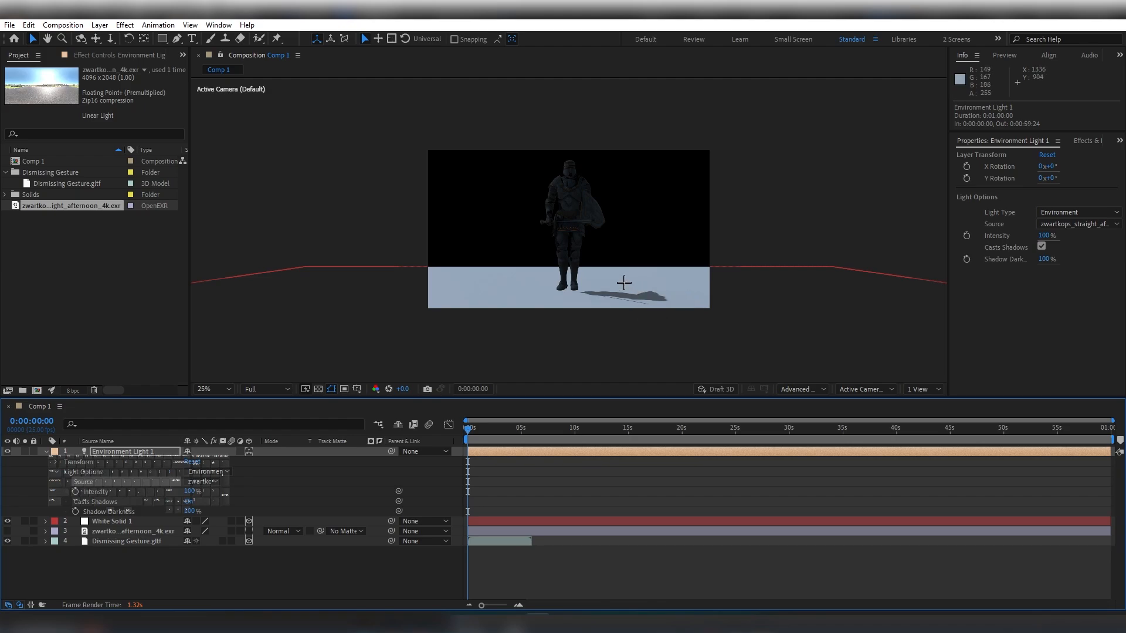
# Examine the knight's feet and shadow on the floor from higher camera angles.
pyautogui.press('c')
pyautogui.moveTo(623, 283); pyautogui.dragTo(584, 292)
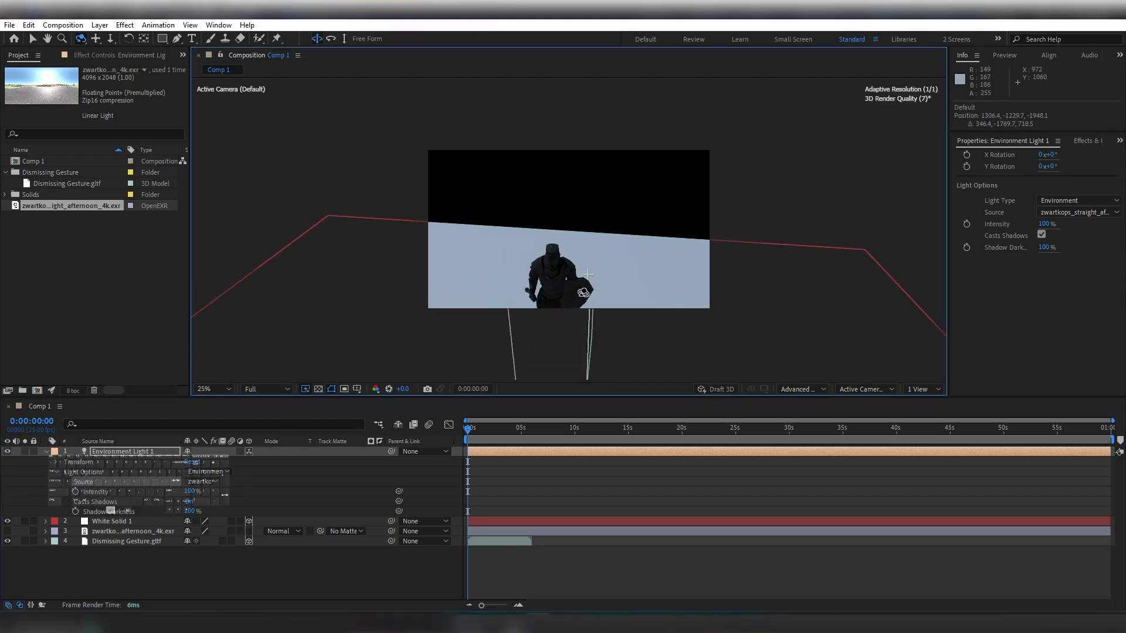
pyautogui.press('y')
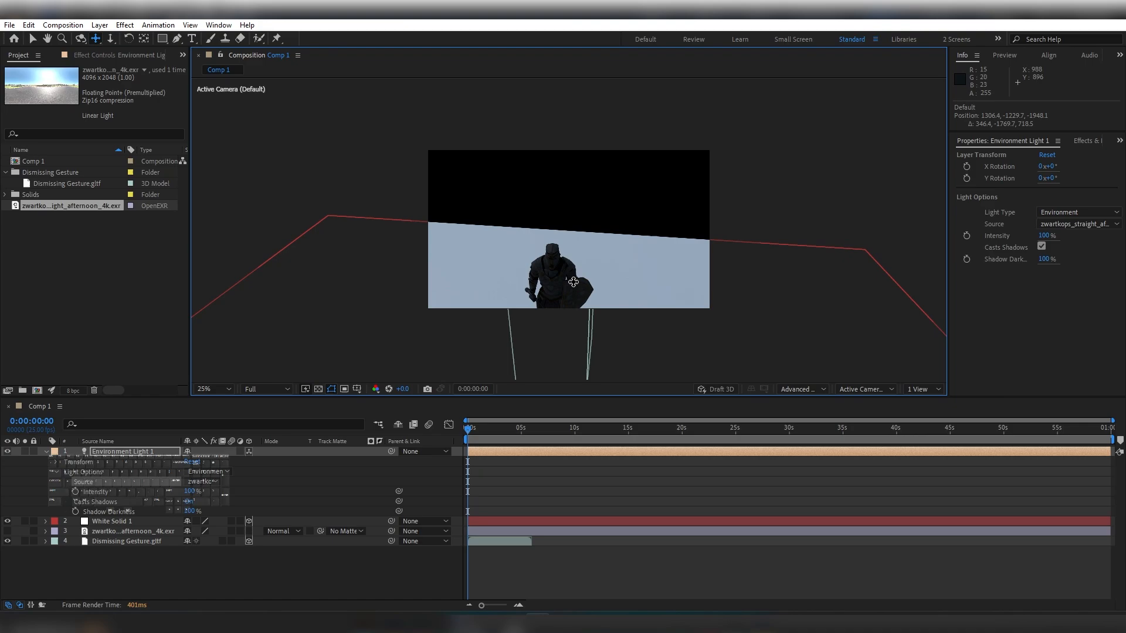
pyautogui.press('c')
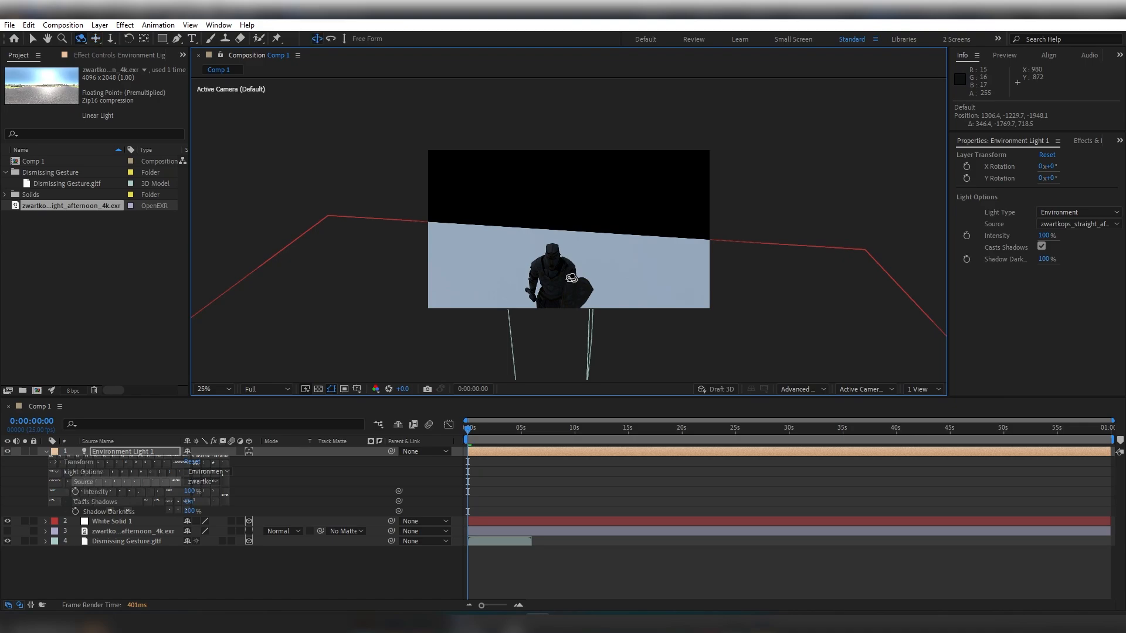
pyautogui.press('c')
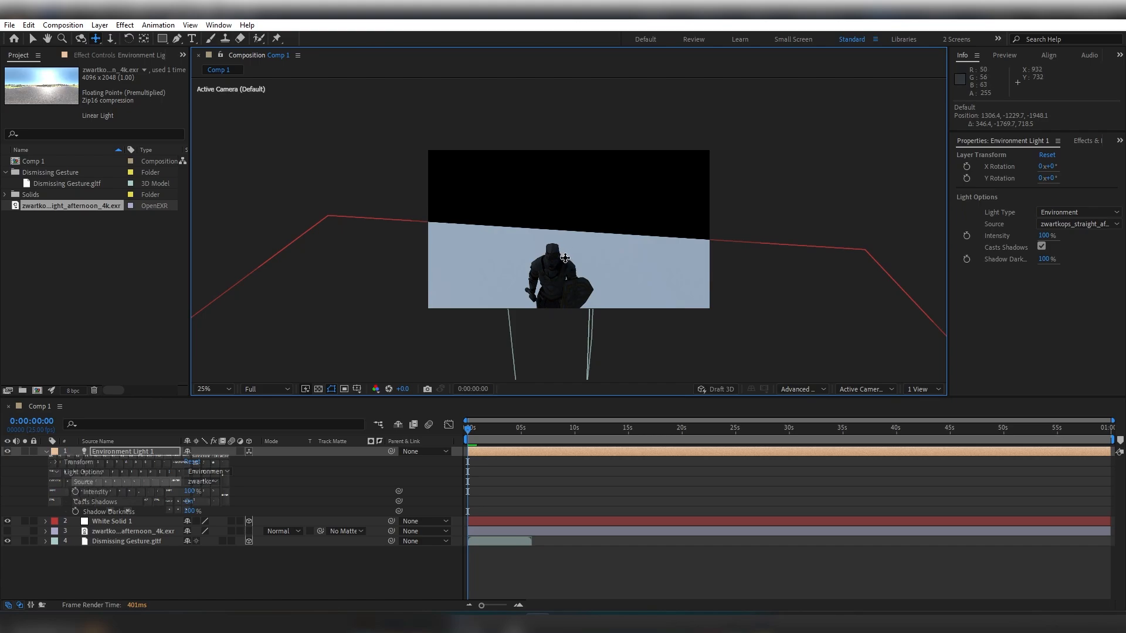
pyautogui.moveTo(554, 257); pyautogui.dragTo(565, 230)
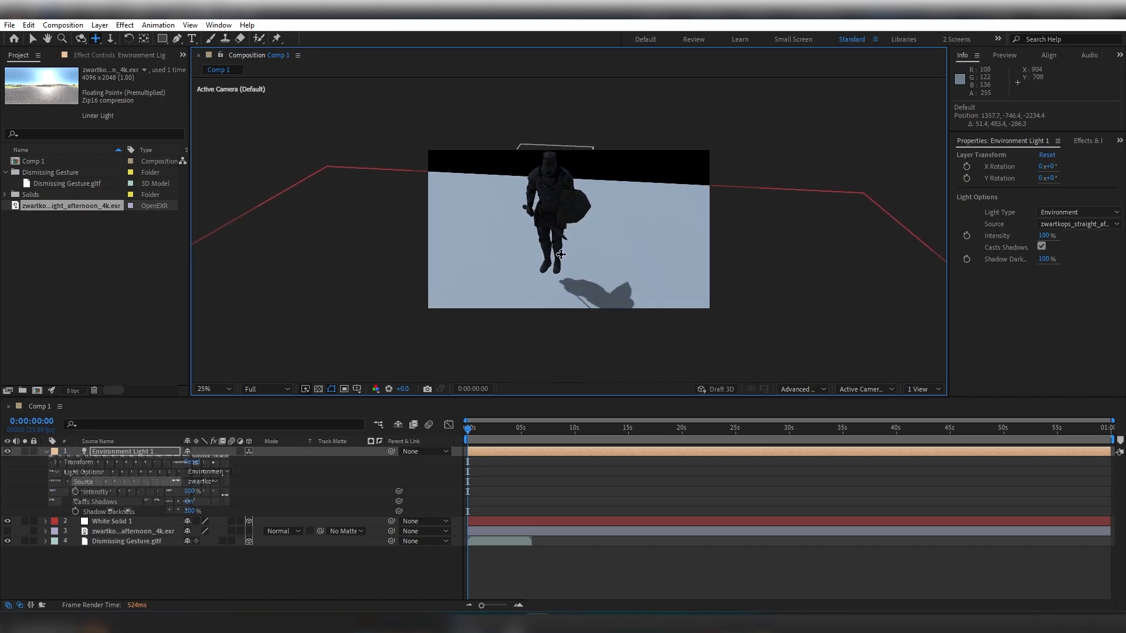
pyautogui.press('c')
pyautogui.moveTo(558, 243)
pyautogui.mouseDown()
pyautogui.moveTo(562, 201)
pyautogui.moveTo(563, 260)
pyautogui.moveTo(570, 239)
pyautogui.moveTo(558, 224)
pyautogui.mouseUp()
pyautogui.press('c')
# Using the 4 Views layout, raise White Solid 1 to Y position 937.2 at the knight's feet and return to 1 View.
pyautogui.click(923, 389)
pyautogui.click(959, 427)
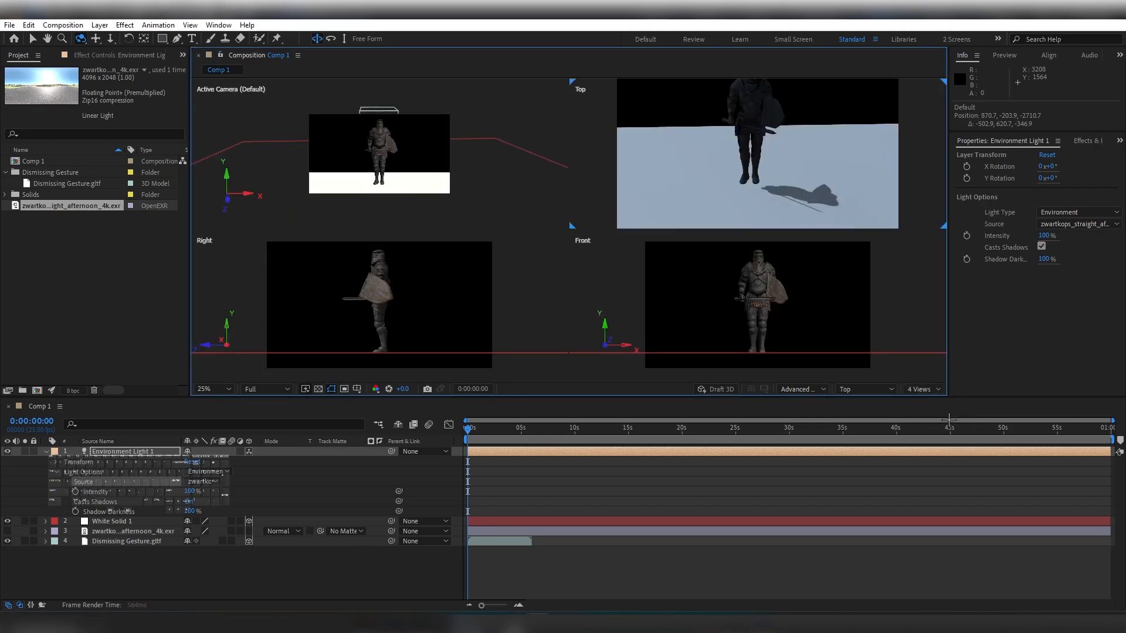
pyautogui.press('v')
pyautogui.click(502, 357)
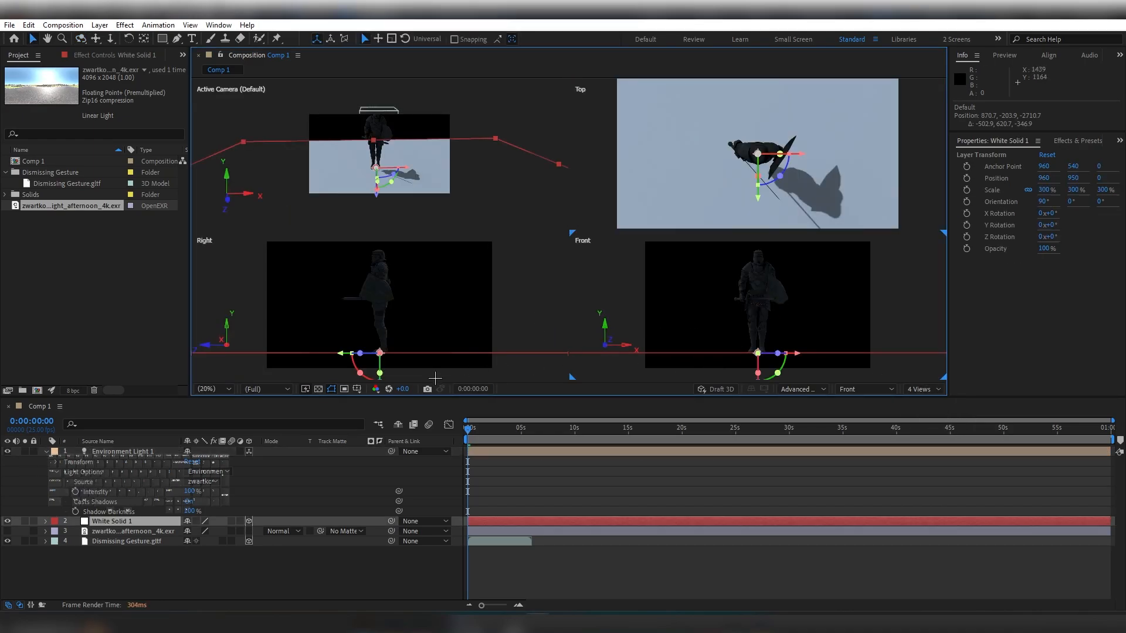
pyautogui.moveTo(380, 375); pyautogui.dragTo(384, 360)
pyautogui.click(933, 390)
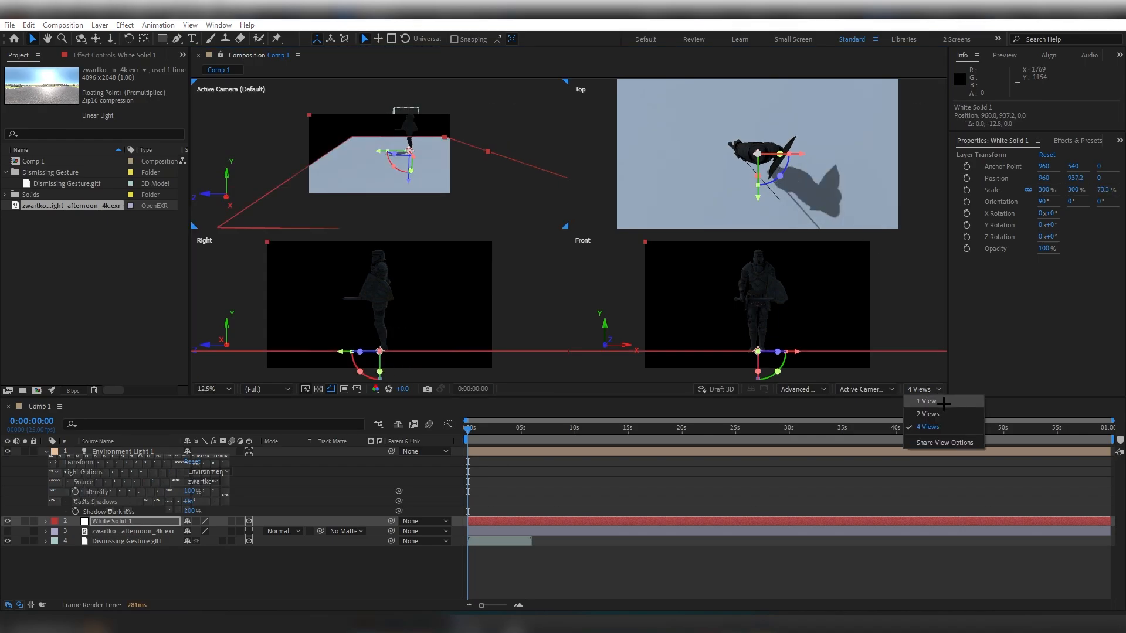
pyautogui.click(942, 401)
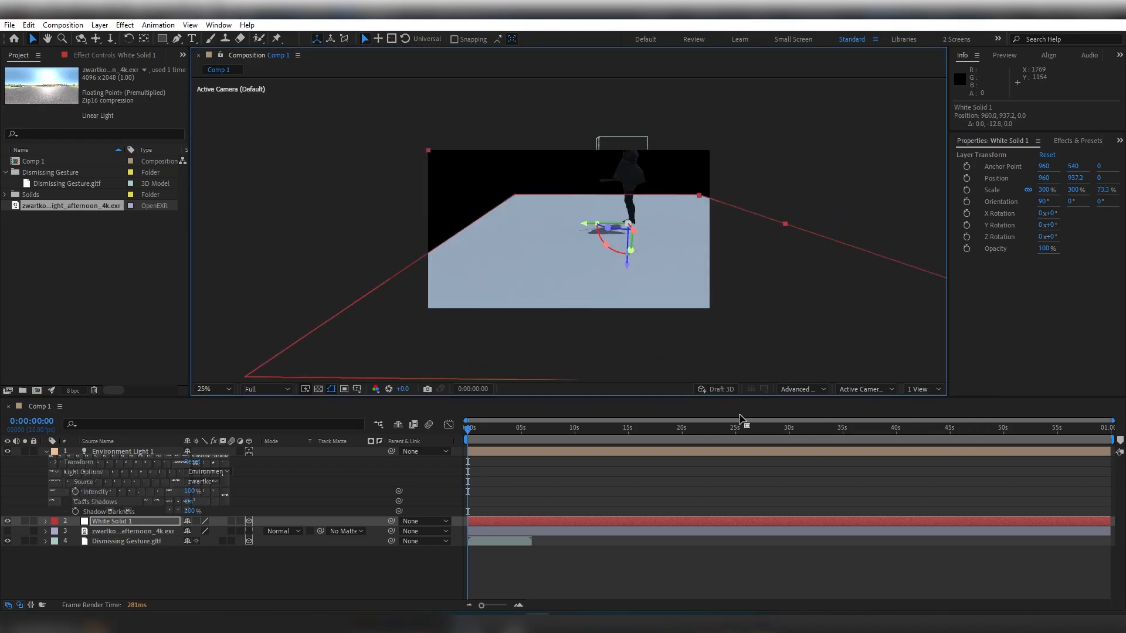
# View the knight and its shadow from above, preview the animation, and return to the first frame.
pyautogui.click(675, 493)
pyautogui.press('c')
pyautogui.moveTo(608, 227); pyautogui.dragTo(681, 250)
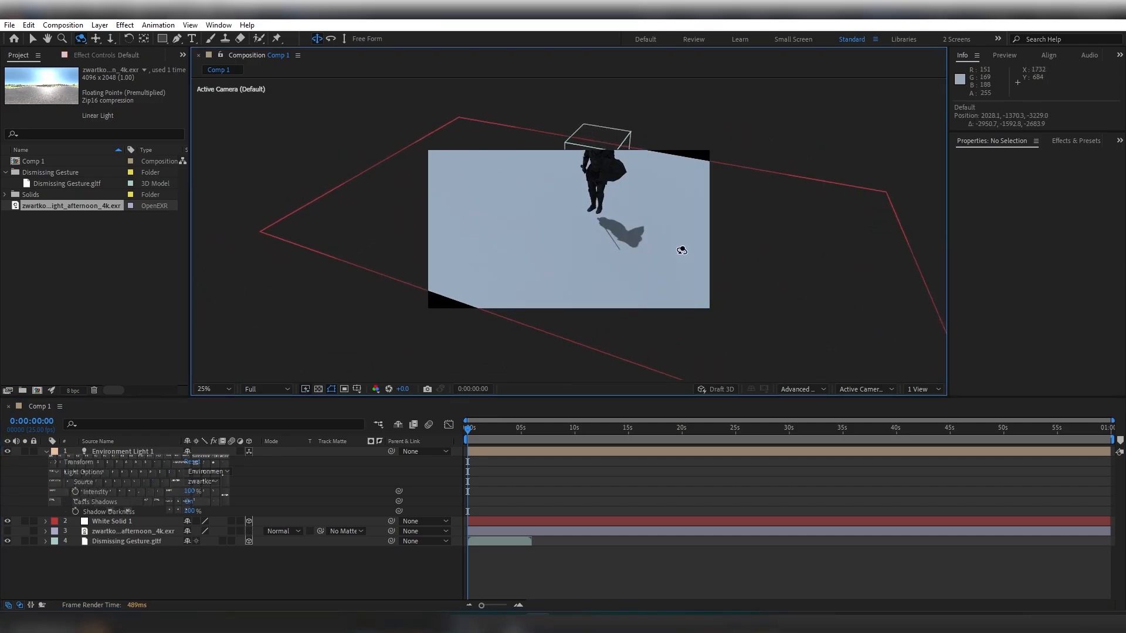
pyautogui.press('space')
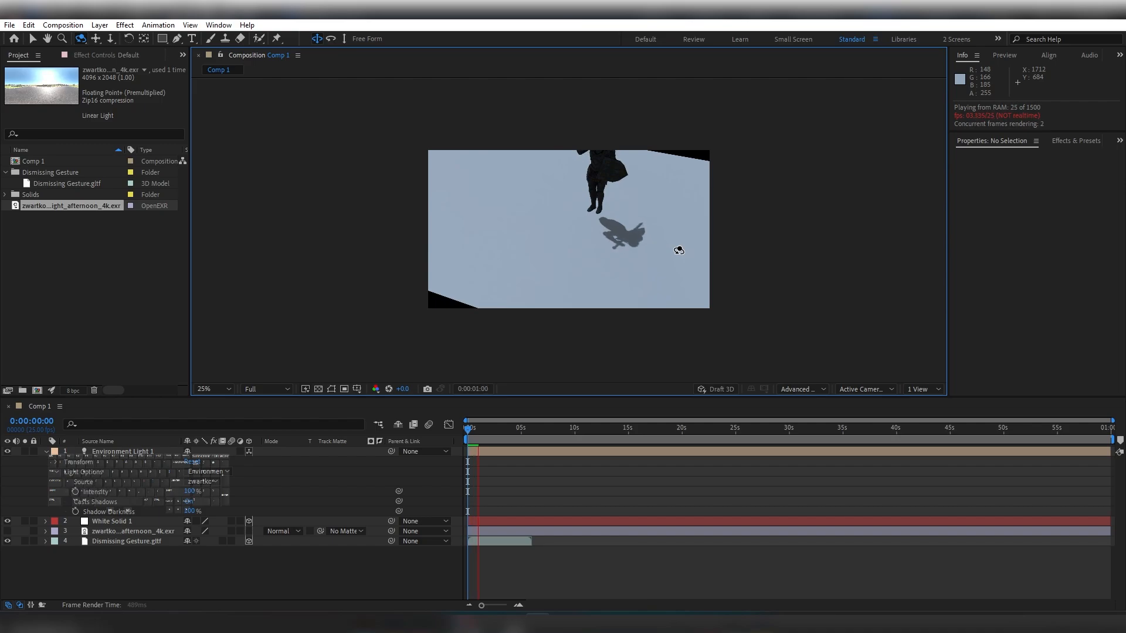
pyautogui.press('space')
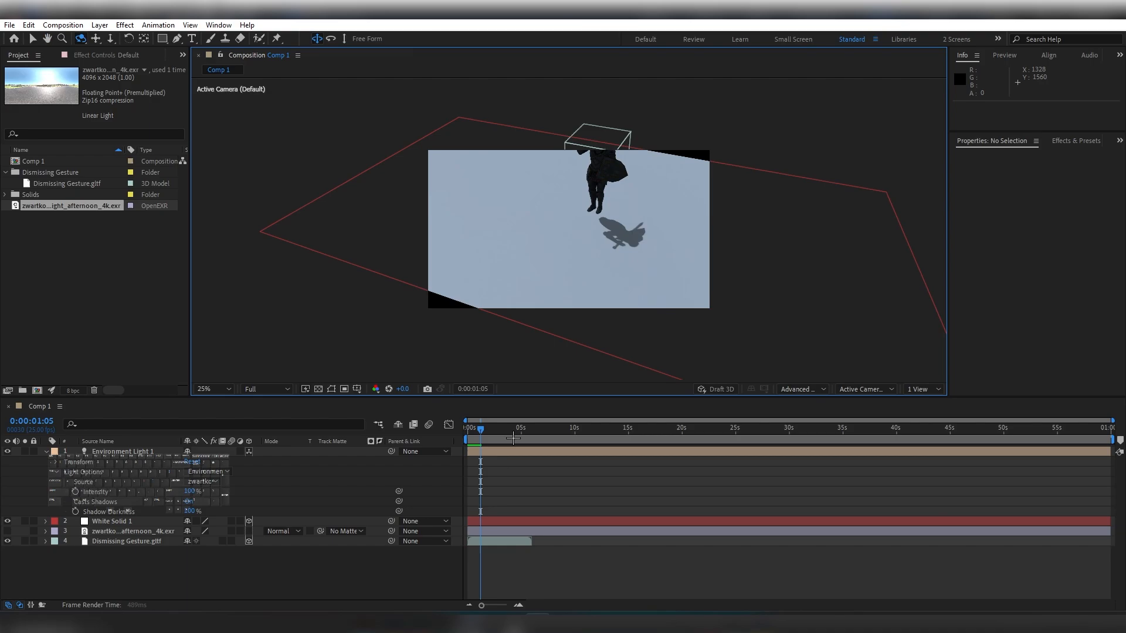
pyautogui.moveTo(478, 429); pyautogui.dragTo(468, 428)
# In Comp 1's Advanced 3D render options, keep shadow resolution at Double (128 MB) and fit the casting box to the scene.
pyautogui.hotkey('ctrl', 'k')
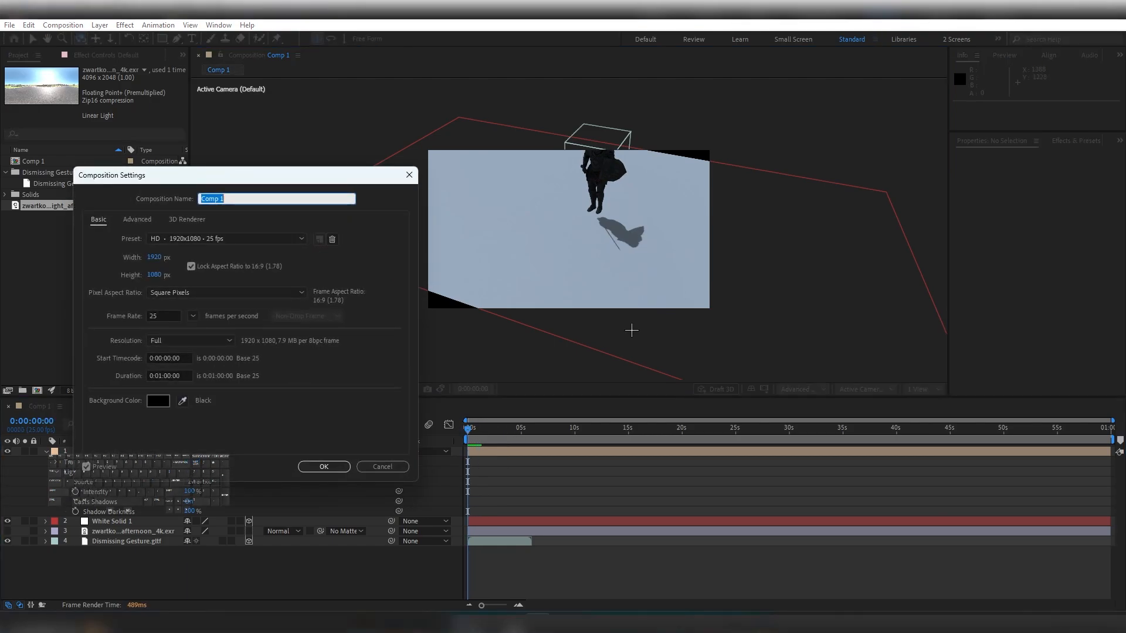
pyautogui.click(198, 220)
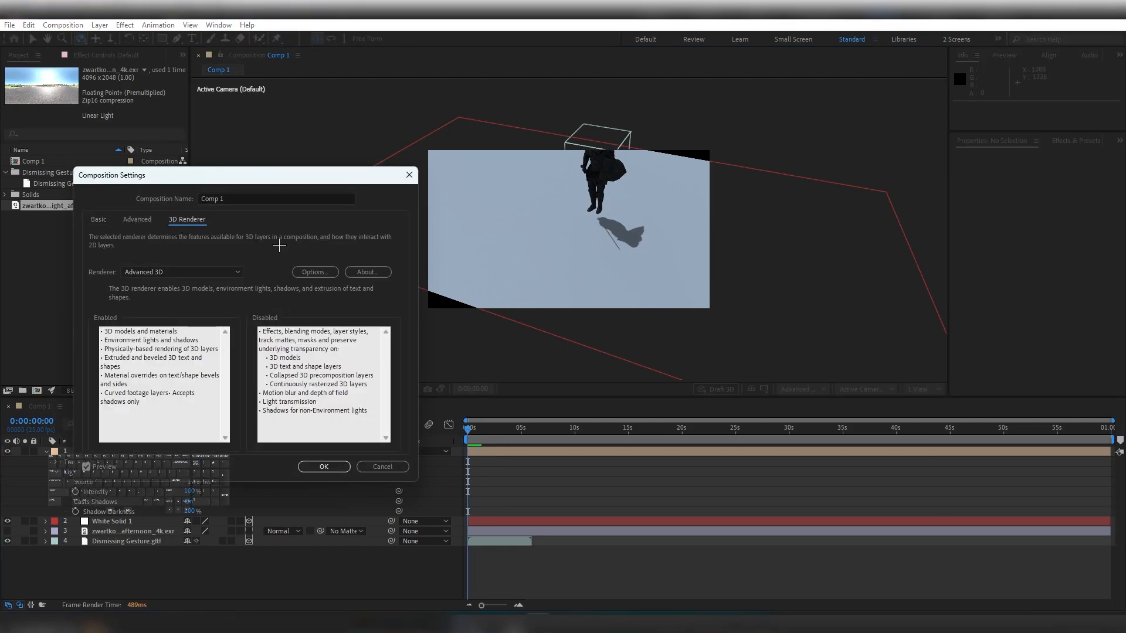
pyautogui.click(315, 272)
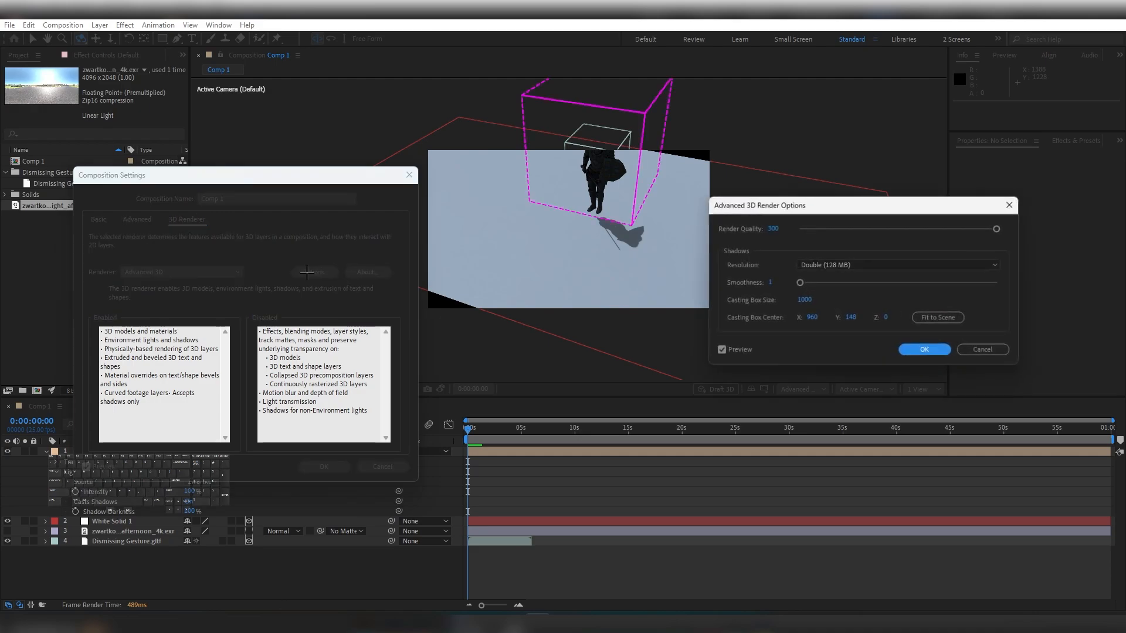
pyautogui.click(850, 265)
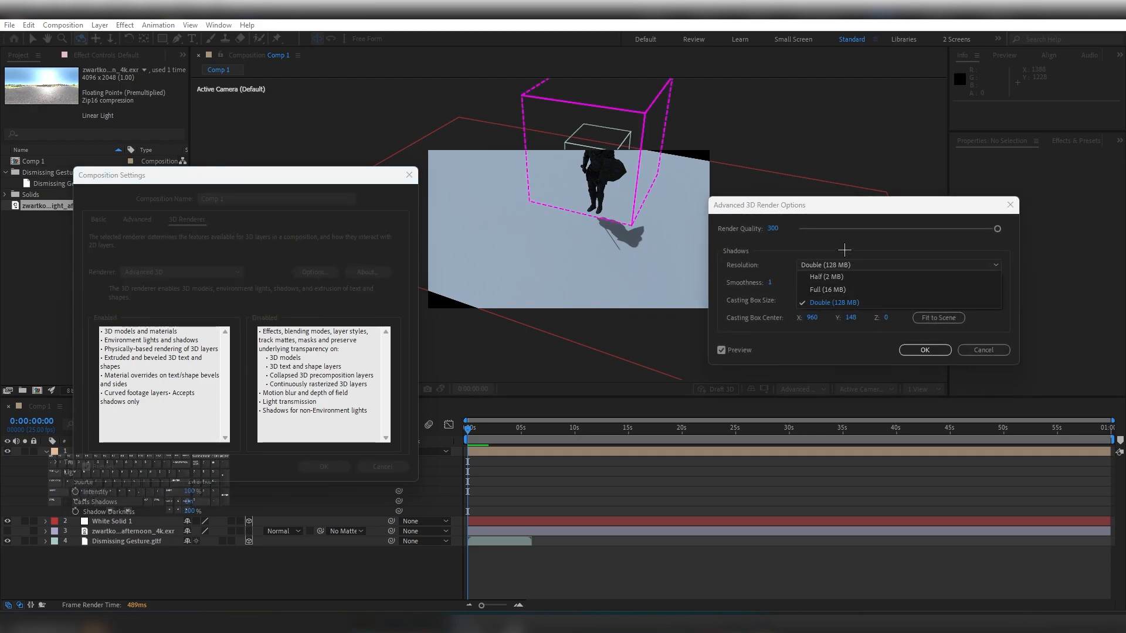
pyautogui.click(821, 265)
pyautogui.click(821, 264)
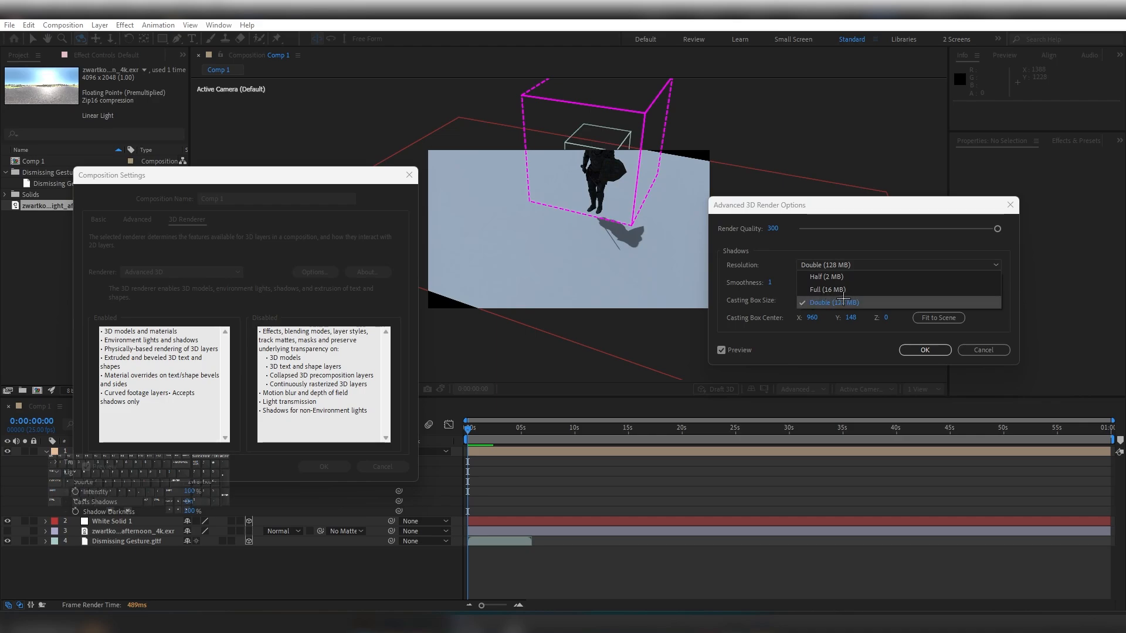
pyautogui.click(870, 301)
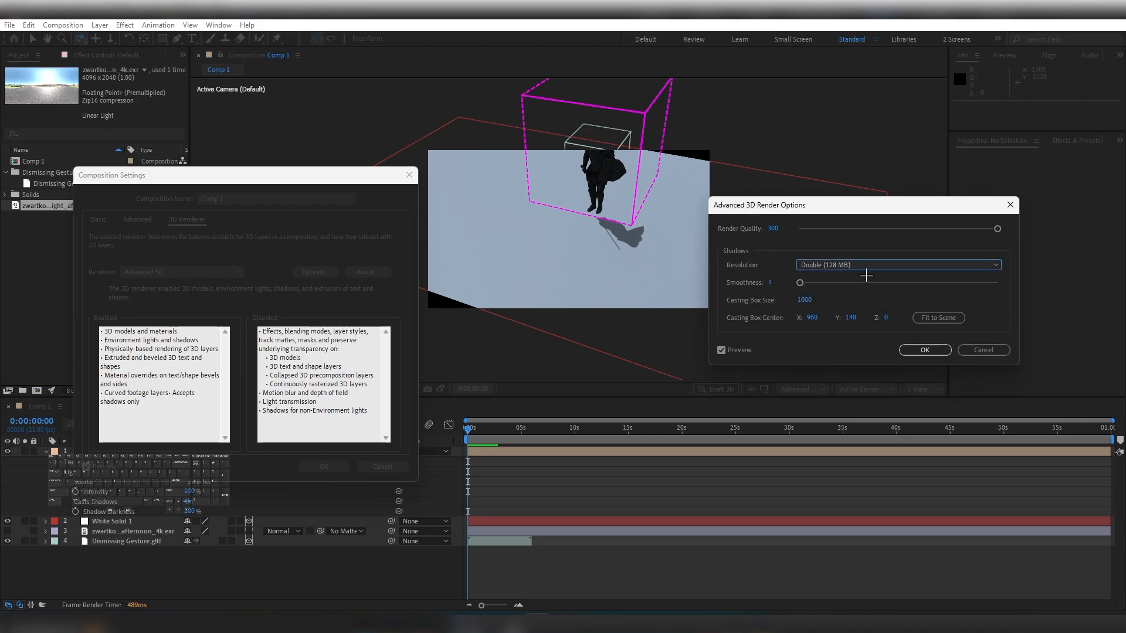
pyautogui.click(927, 320)
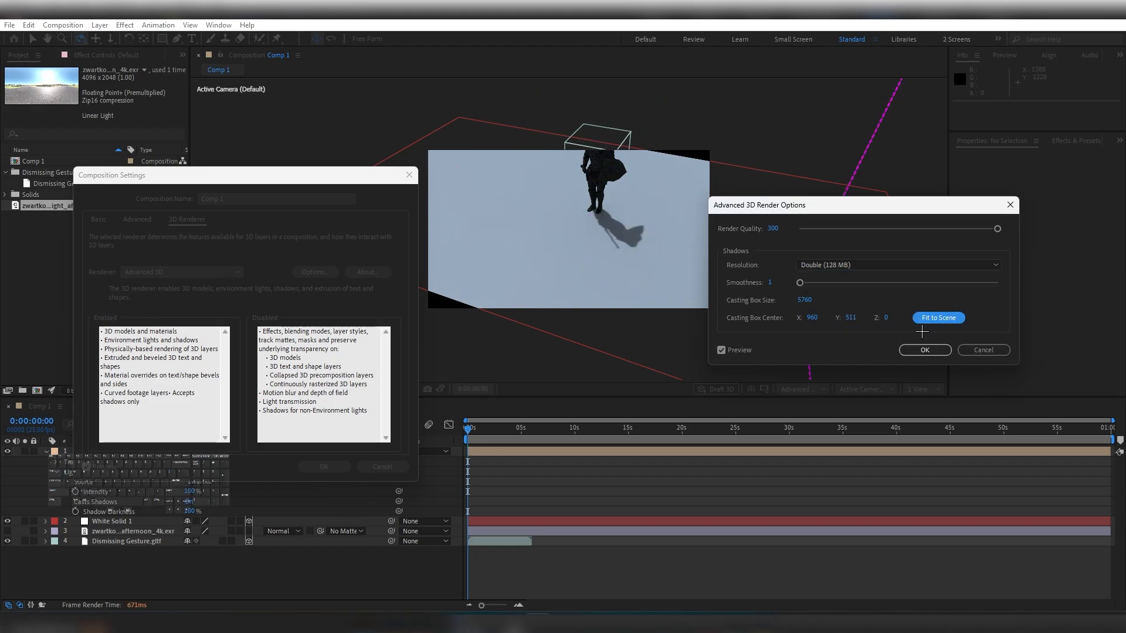
# Set the Advanced 3D render quality to 10, apply the composition settings, and preview the animation.
pyautogui.click(774, 229)
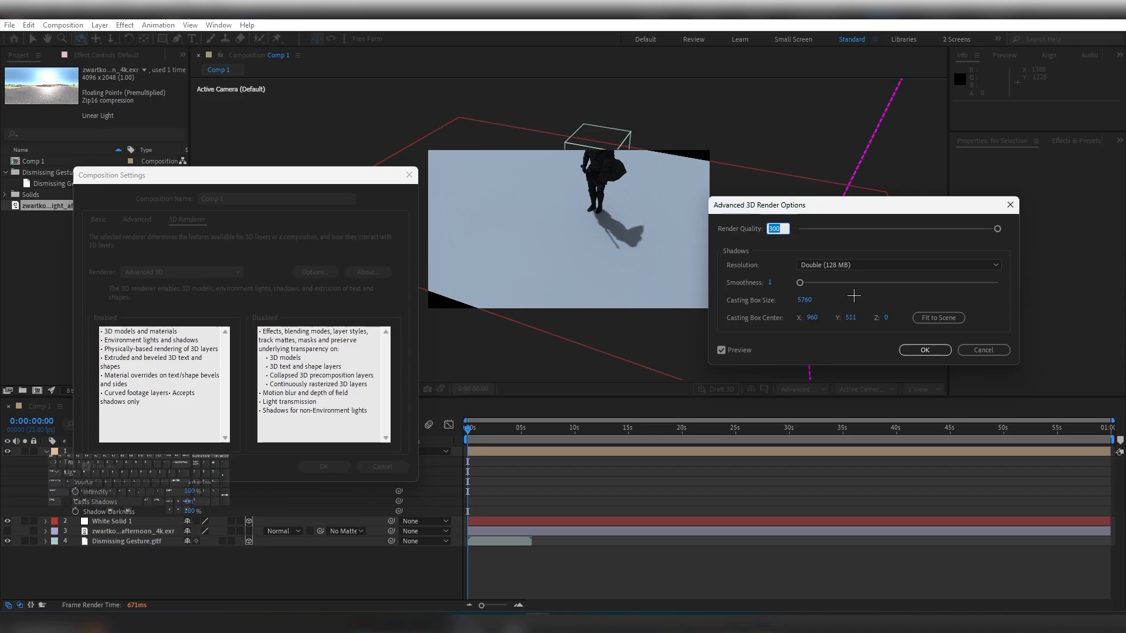
pyautogui.write('10')
pyautogui.click(925, 350)
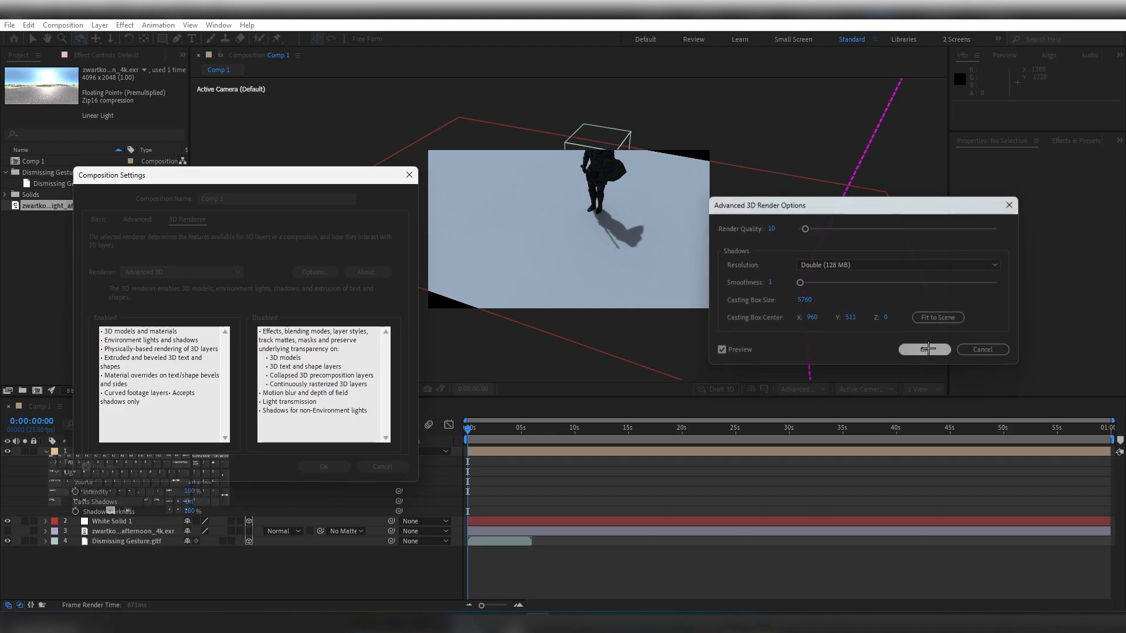
pyautogui.click(324, 466)
pyautogui.press('space')
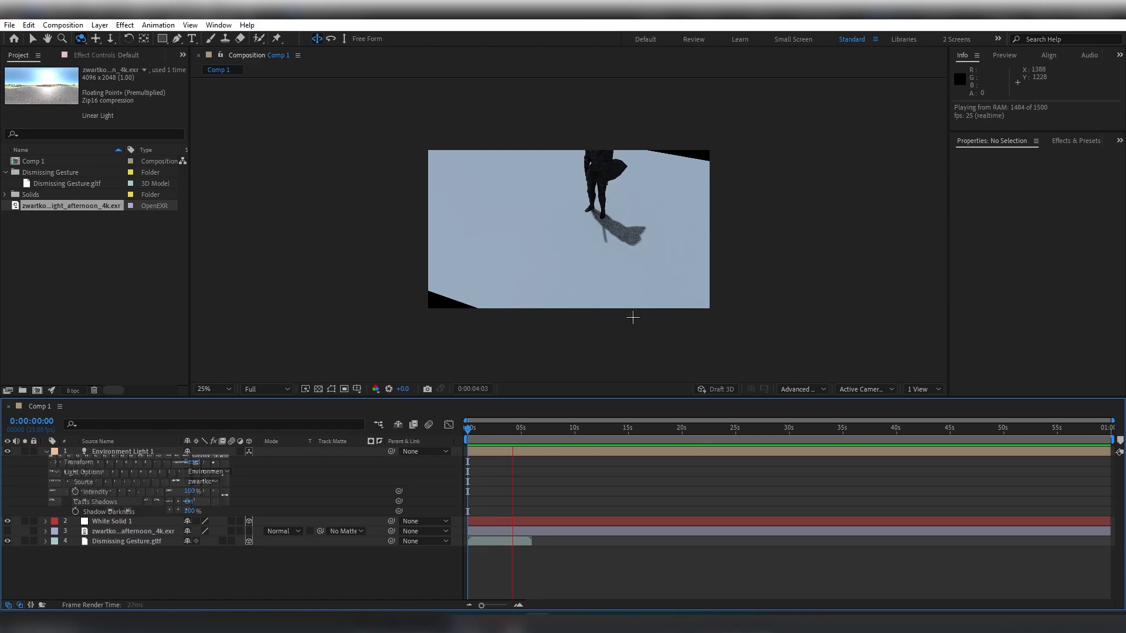
# Stop the preview and set the shadow casting box size to 1500 in Comp 1's Advanced 3D render options.
pyautogui.press('space')
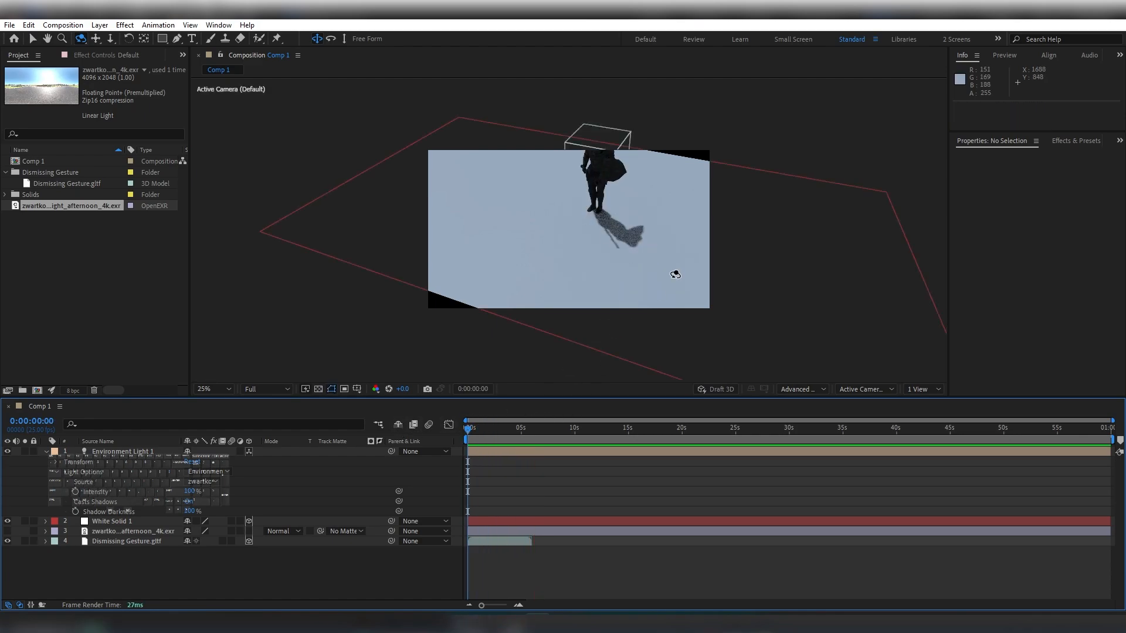
pyautogui.hotkey('ctrl', 'k')
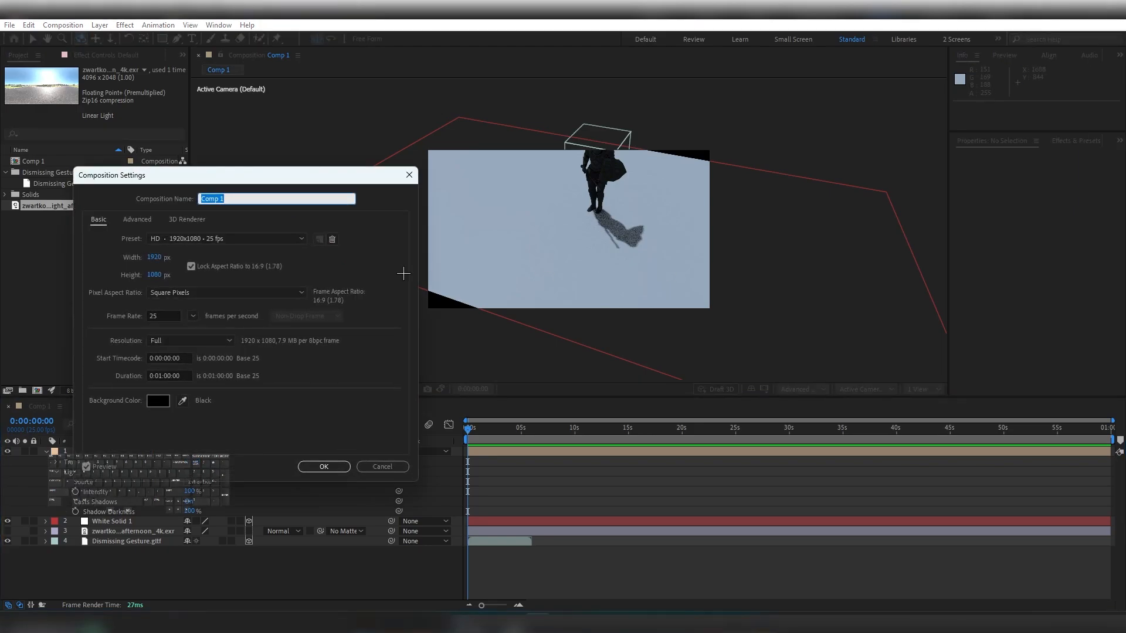
pyautogui.click(186, 220)
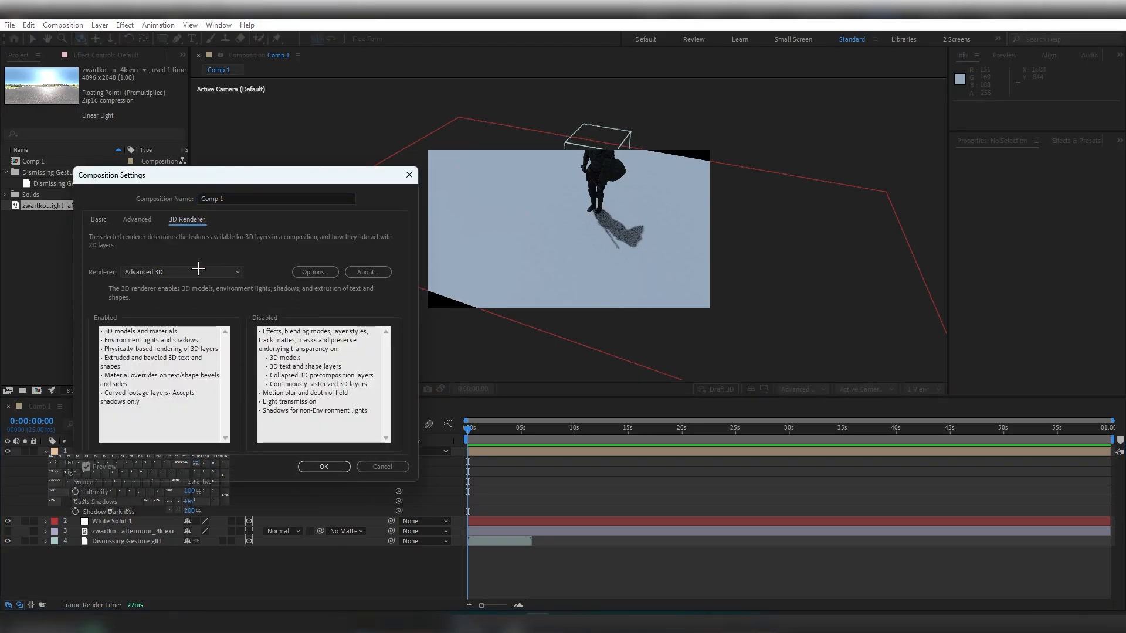
pyautogui.click(315, 272)
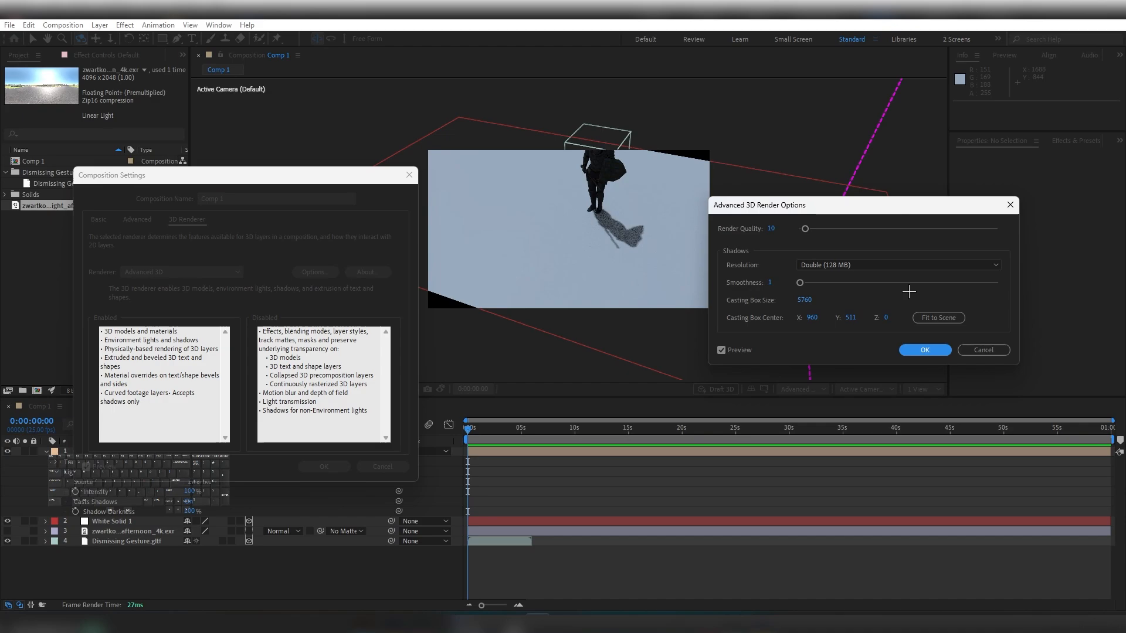
pyautogui.click(894, 299)
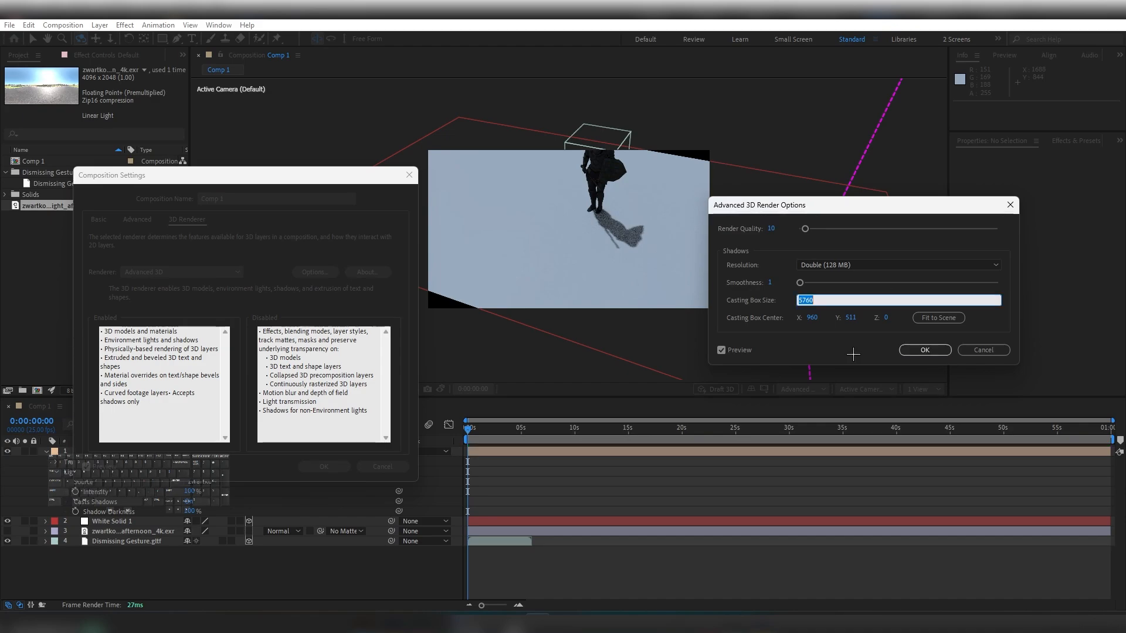
pyautogui.write('1')
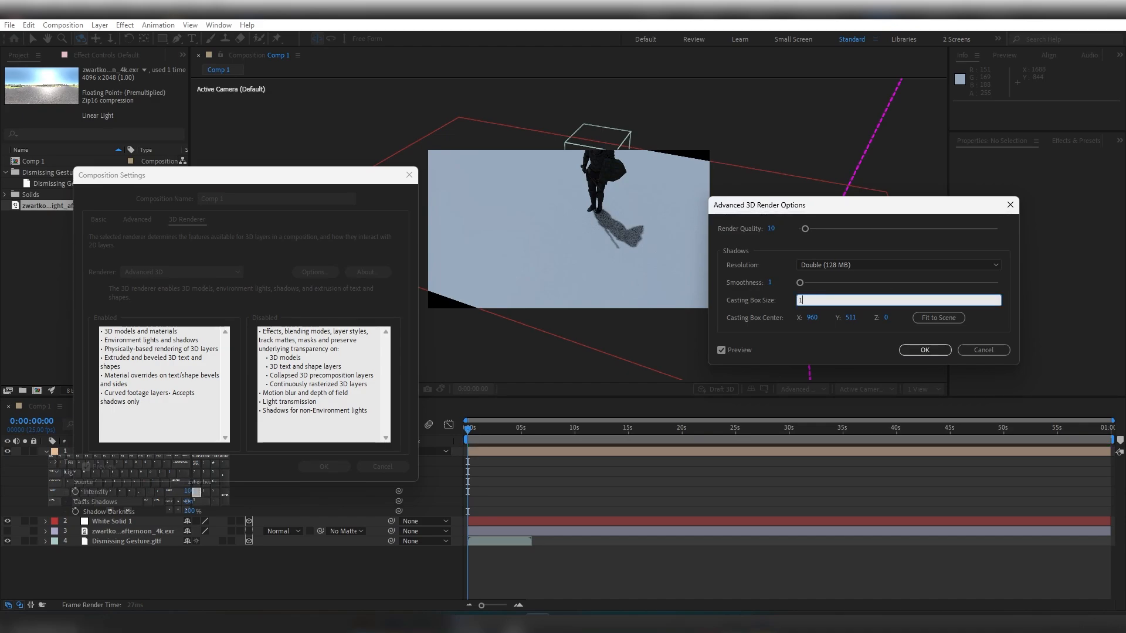
pyautogui.write('500')
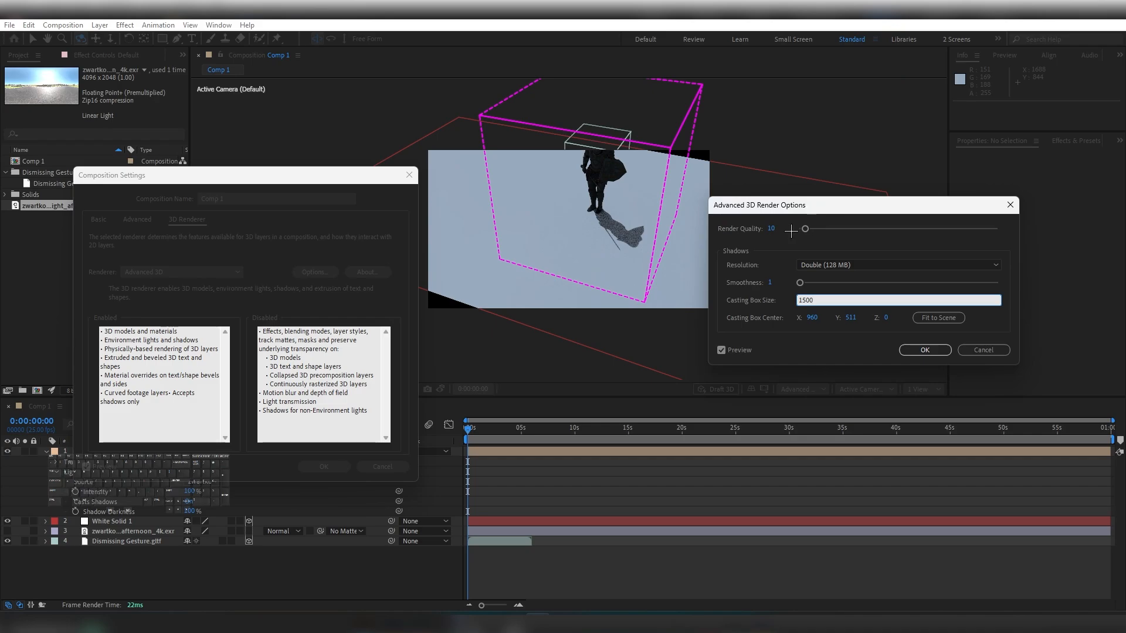
# Raise the Advanced 3D render quality to 150, apply the composition settings, and preview the animation from the first frame.
pyautogui.moveTo(800, 232); pyautogui.dragTo(890, 235)
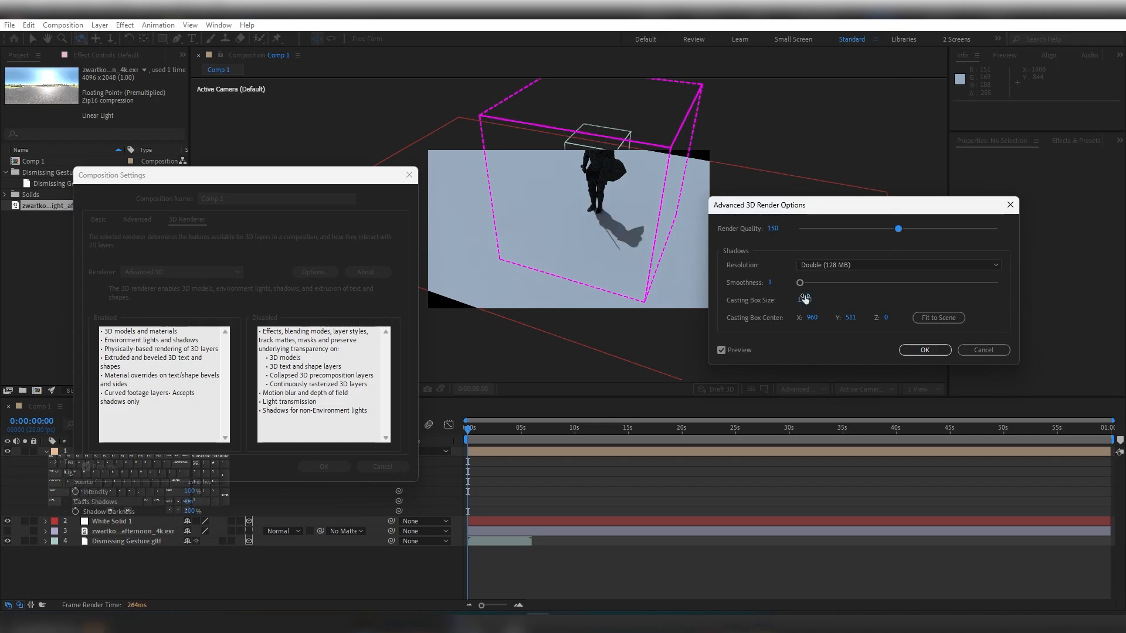
pyautogui.click(909, 351)
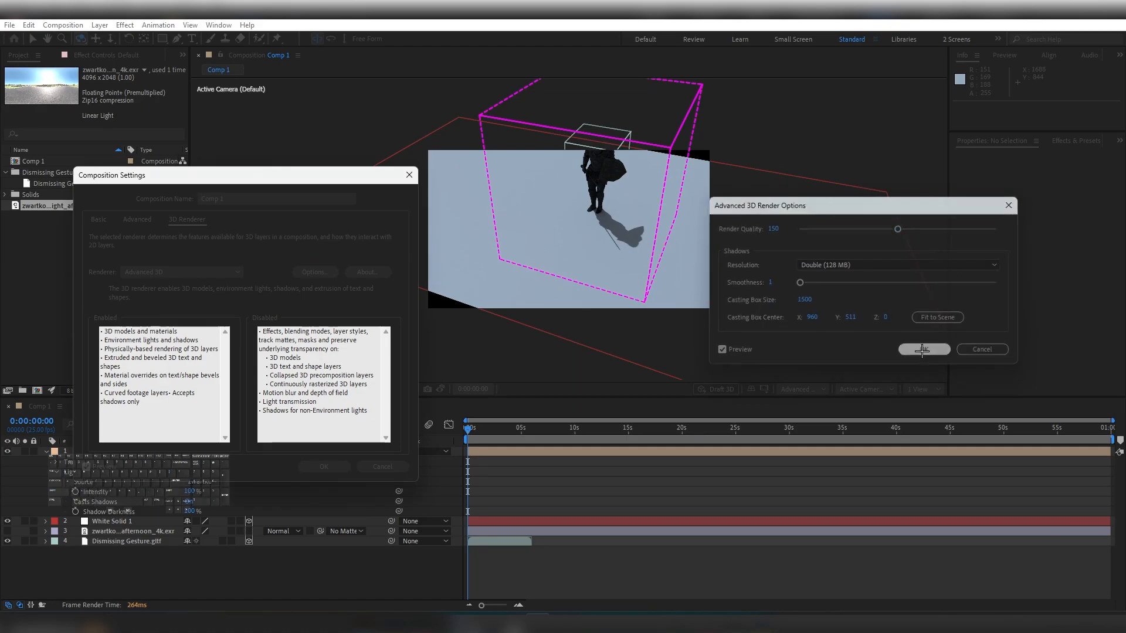
pyautogui.click(323, 467)
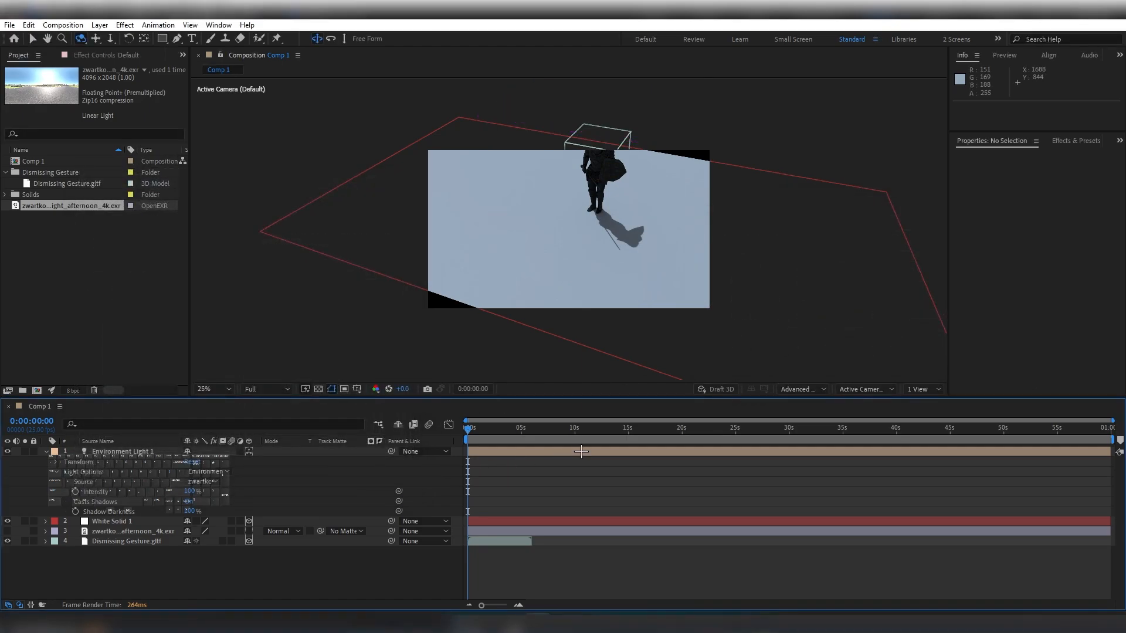
pyautogui.press('space')
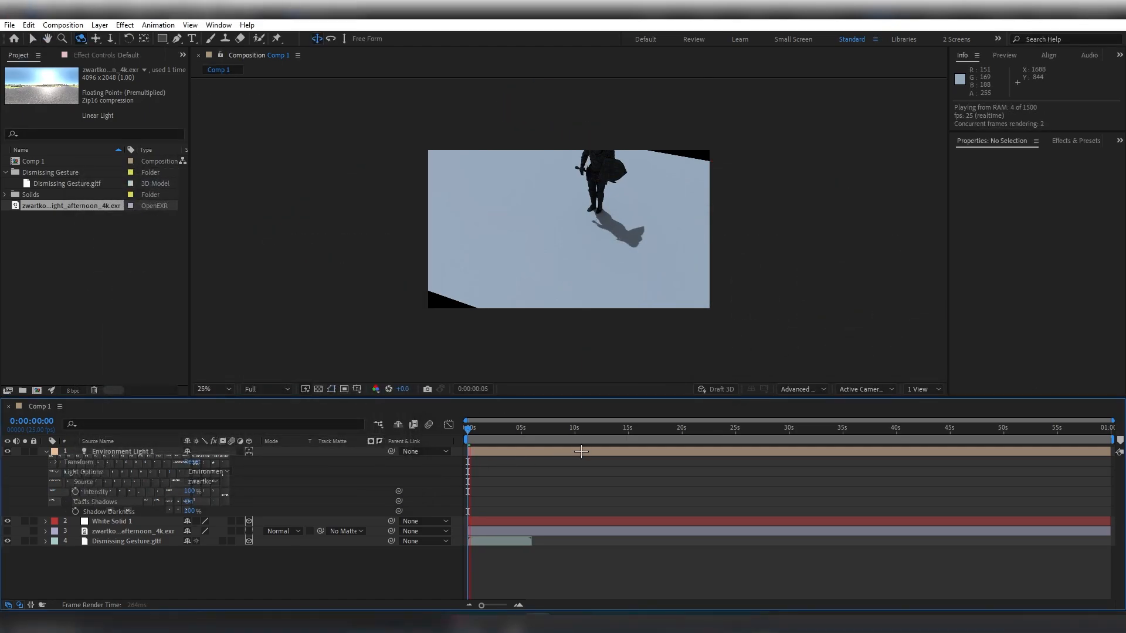
pyautogui.click(472, 434)
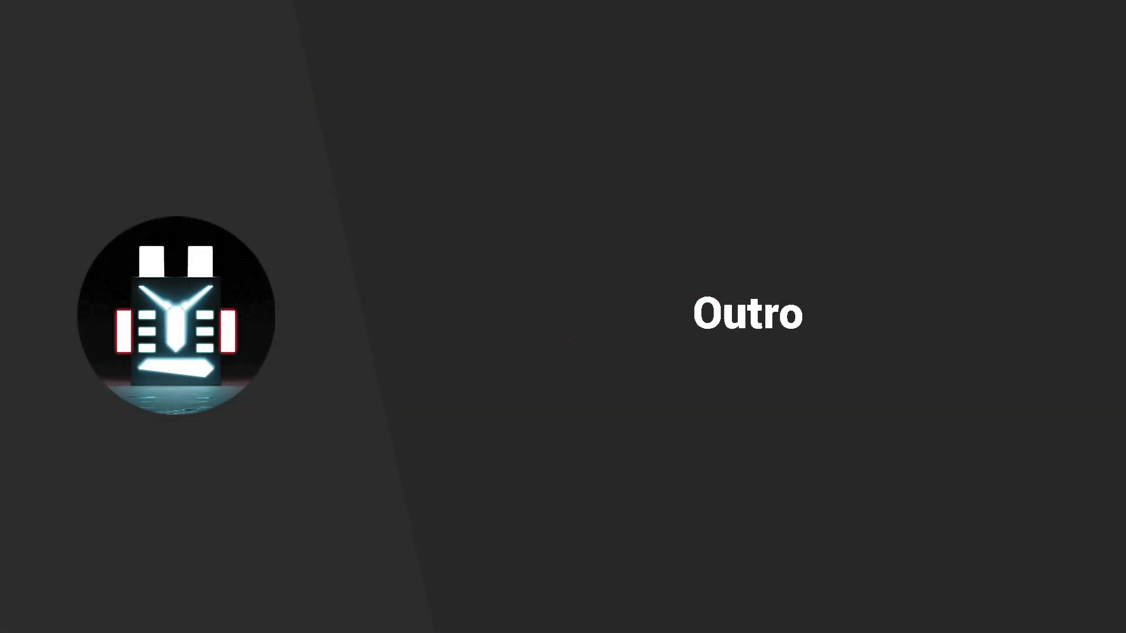